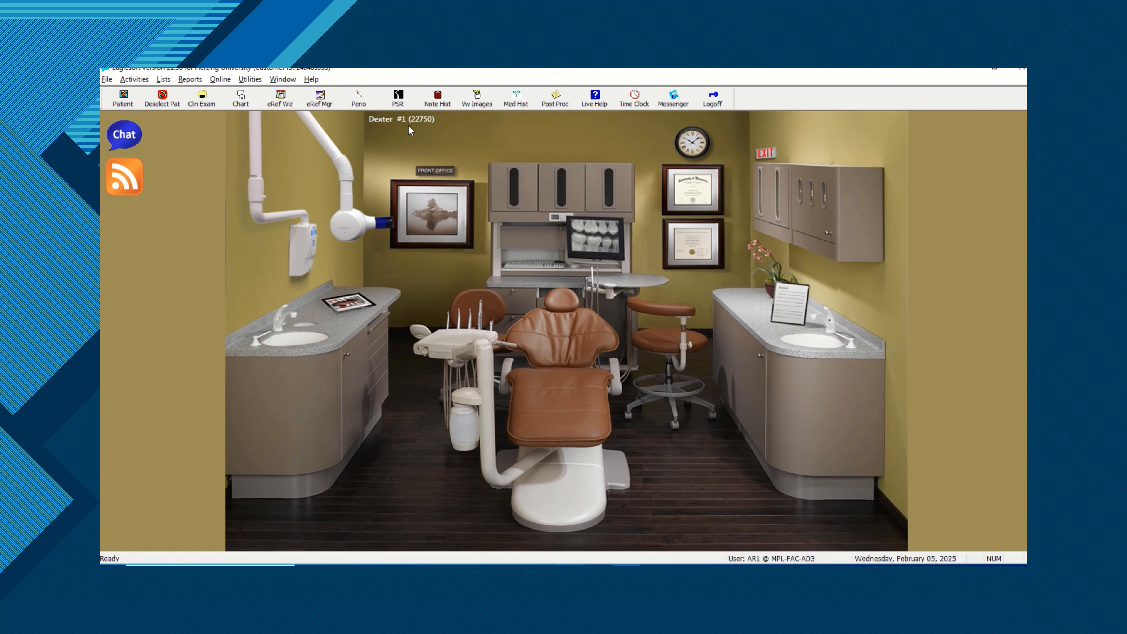
Step: Open the selected patient's dental chart and dismiss the recare reminders
click(239, 100)
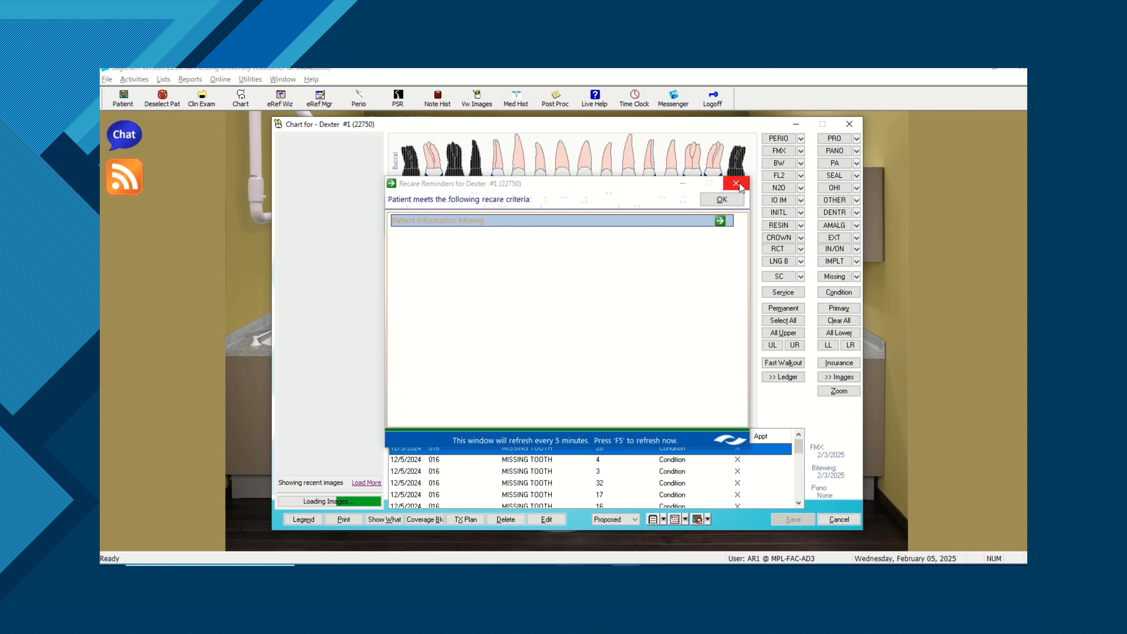
click(730, 204)
click(721, 200)
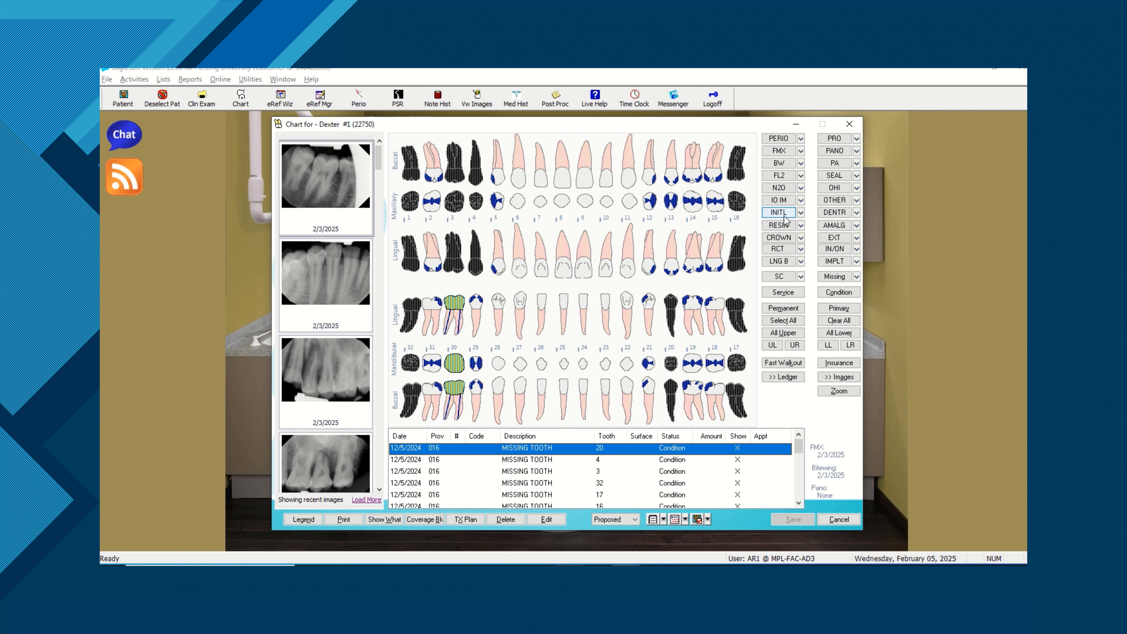
Step: Chart service 0191 Recall Assessment as proposed, assigned to provider AR1
click(801, 213)
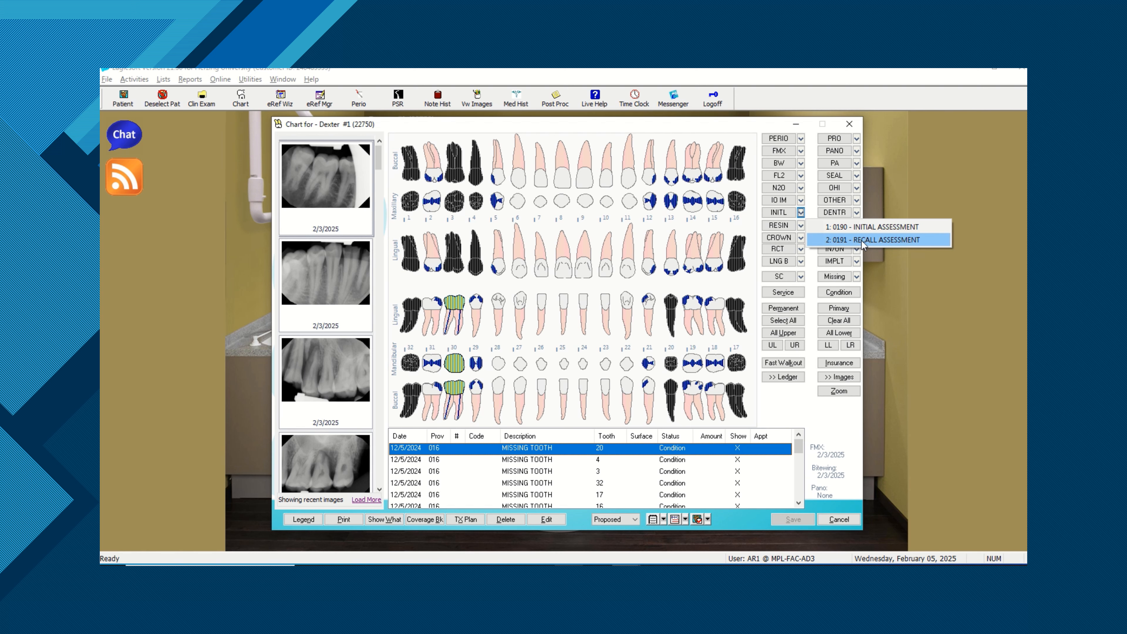
click(881, 241)
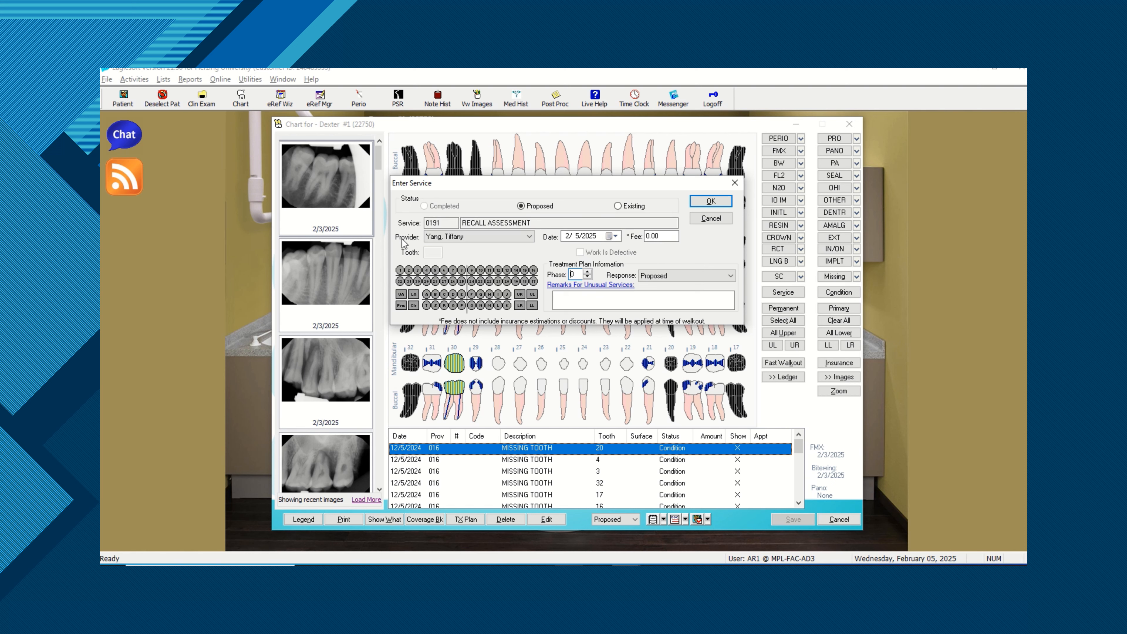
click(530, 236)
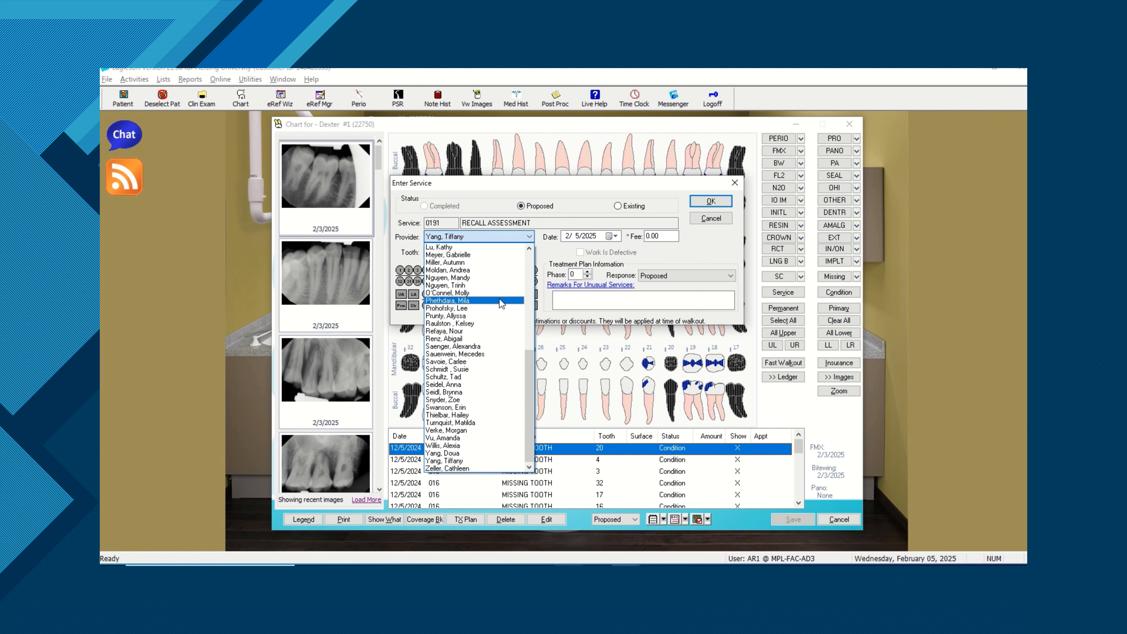
scroll(499, 299, up, 10)
click(464, 268)
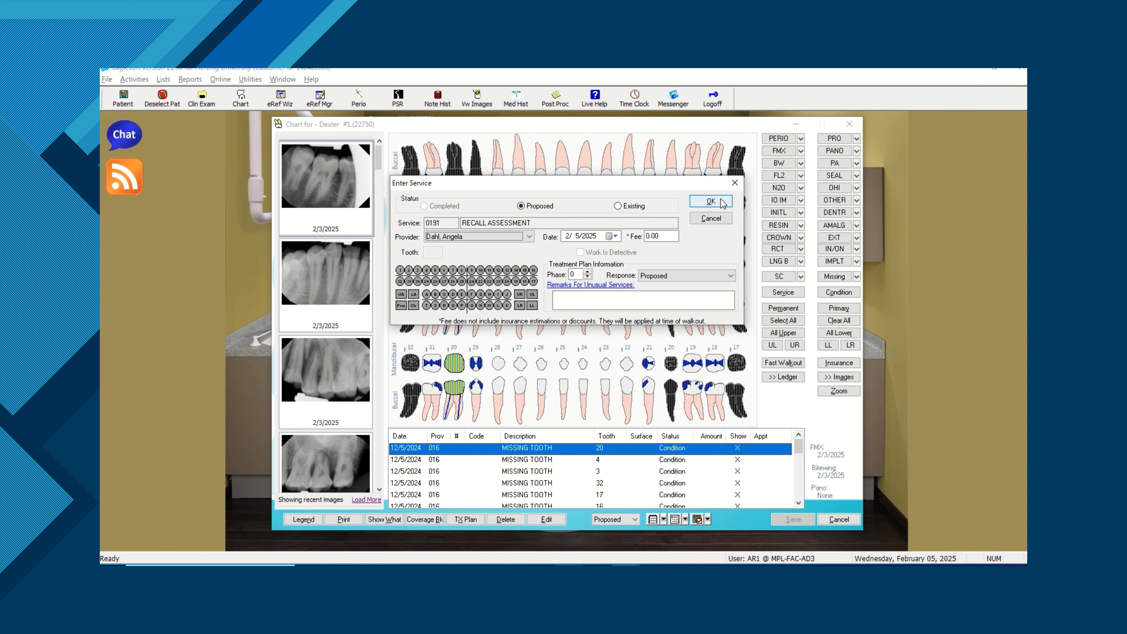
click(710, 201)
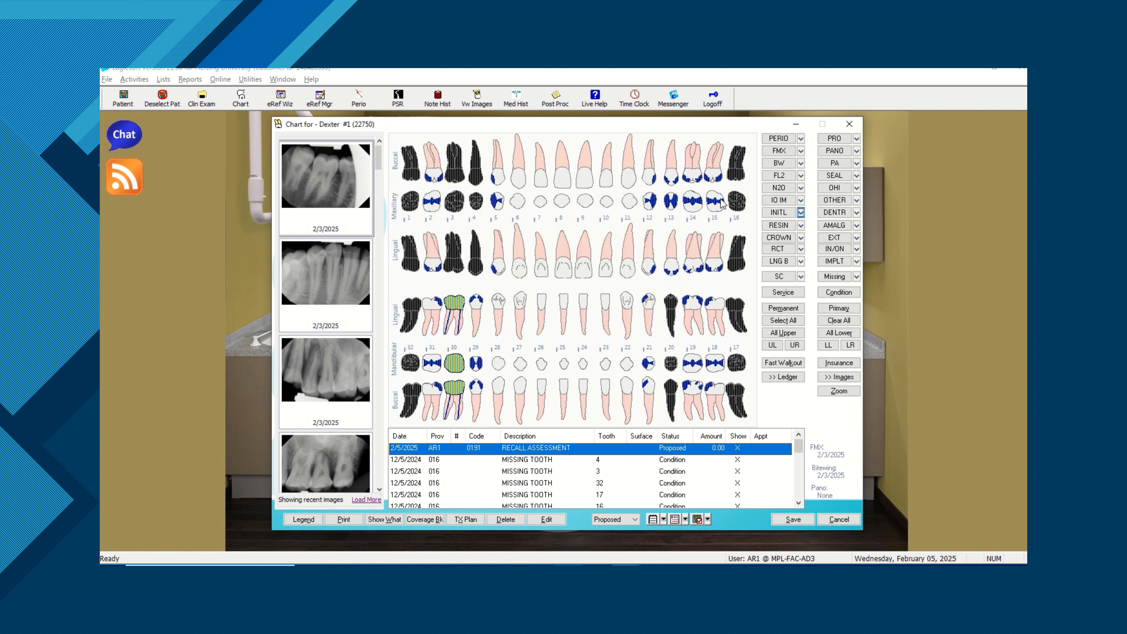
Step: Chart service 1330 Oral Hygiene Instructions (Including PI) as proposed, assigned to provider AR1
click(857, 189)
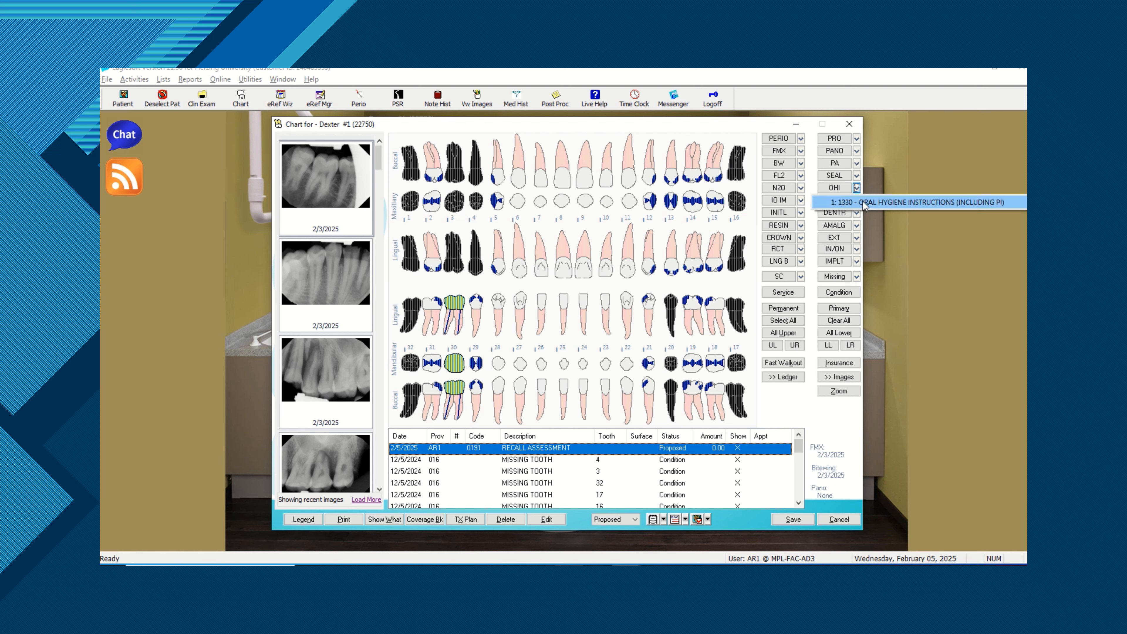
click(863, 200)
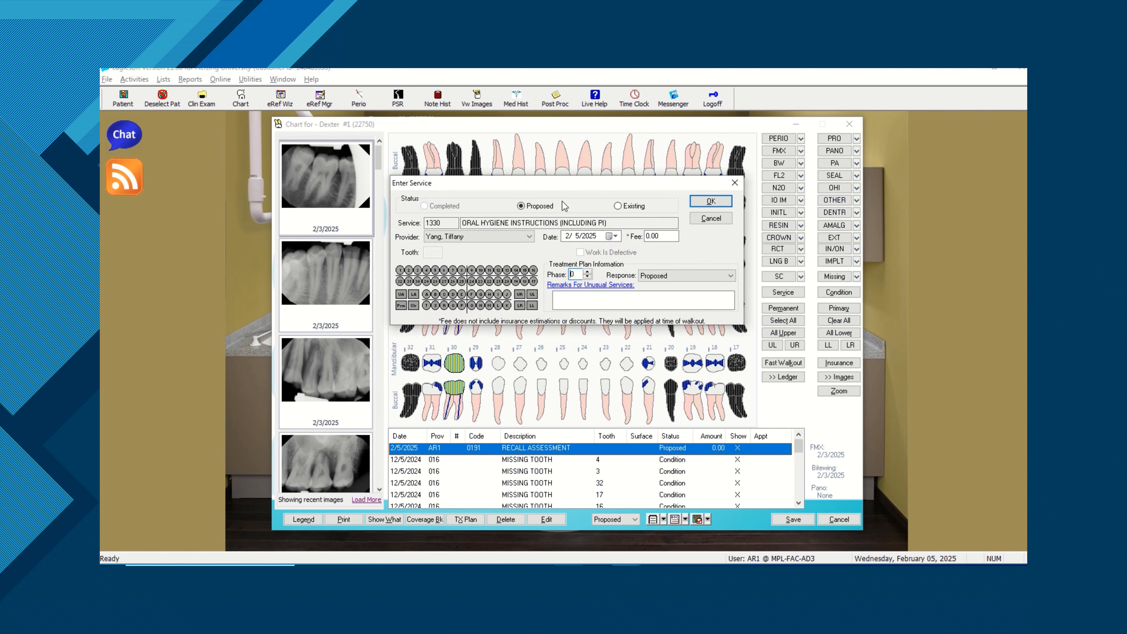
click(529, 237)
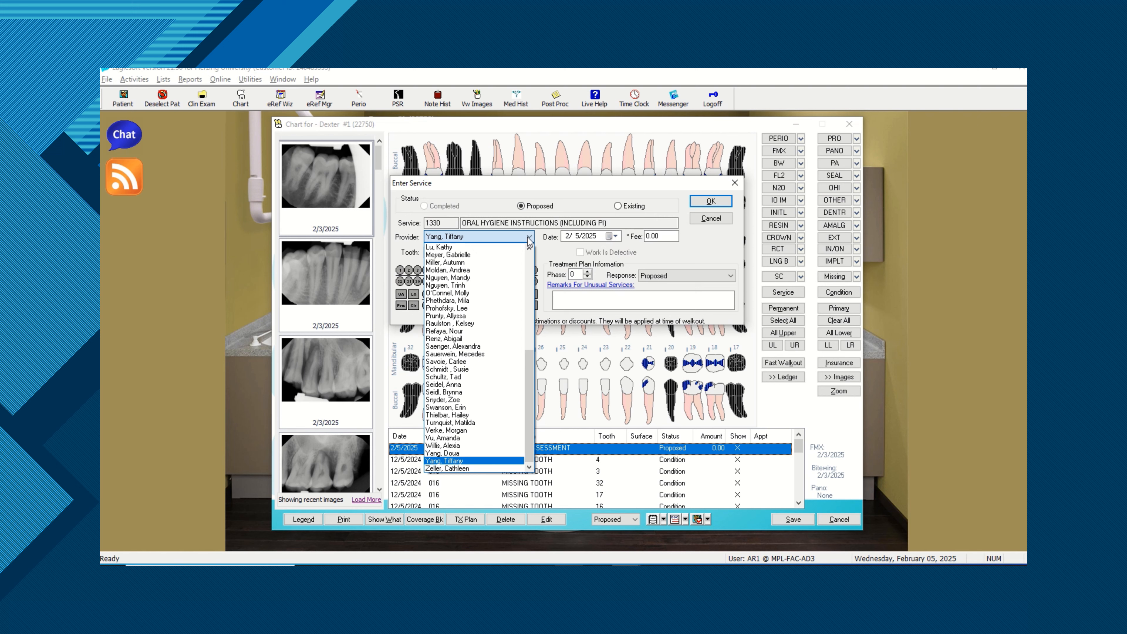
scroll(471, 311, up, 10)
click(463, 262)
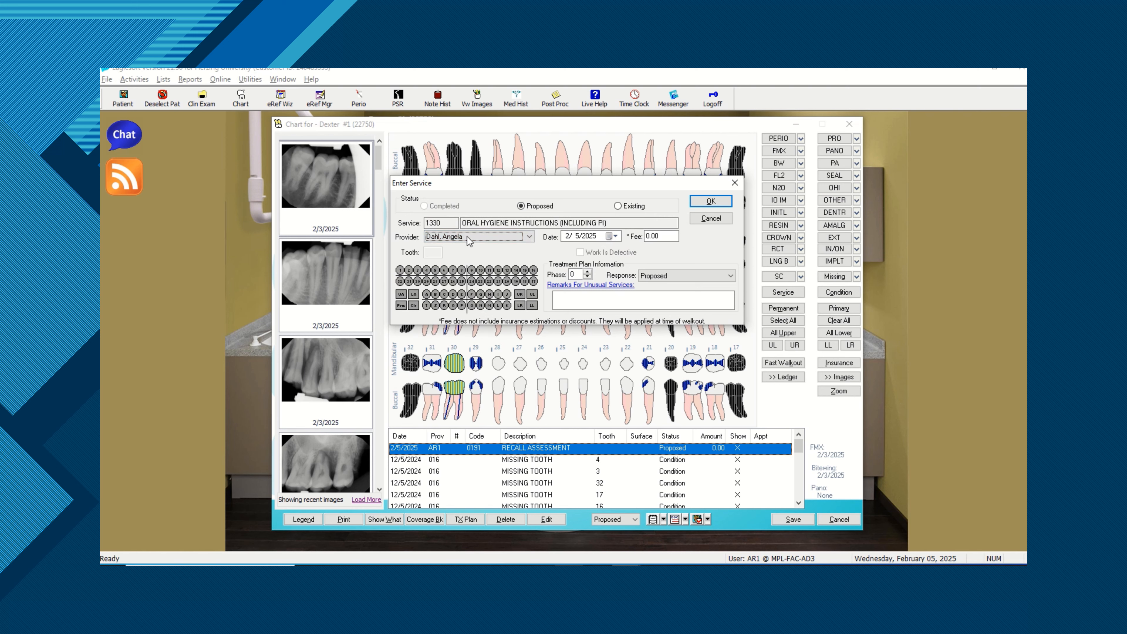
click(712, 202)
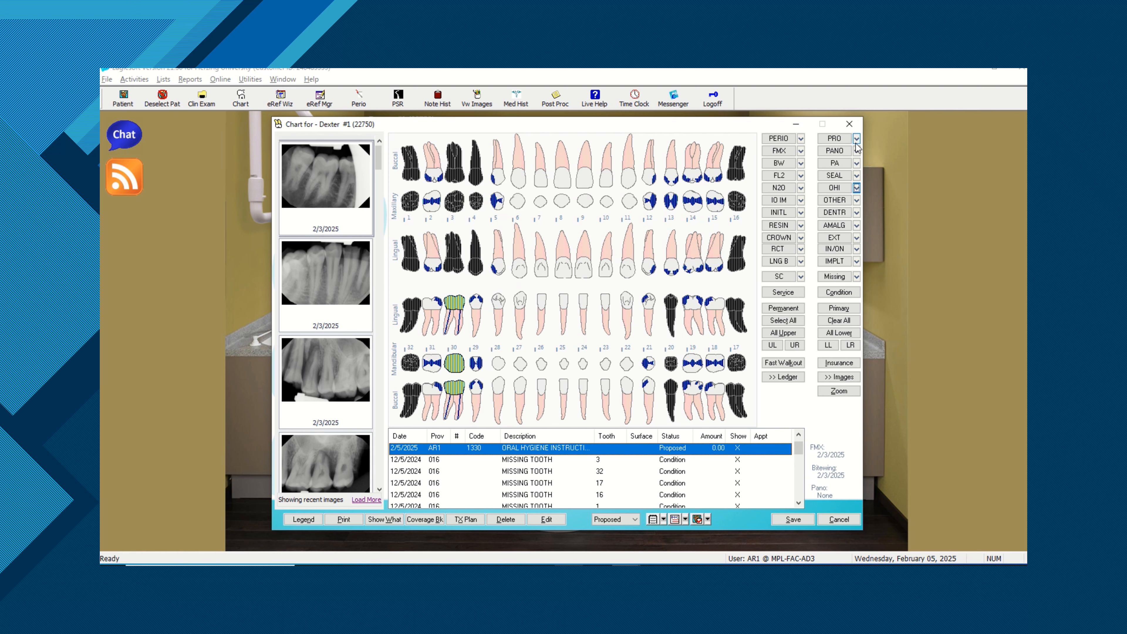
Step: Chart service 01110 Prophylaxis-Adult as proposed, assigned to provider AR1
click(856, 138)
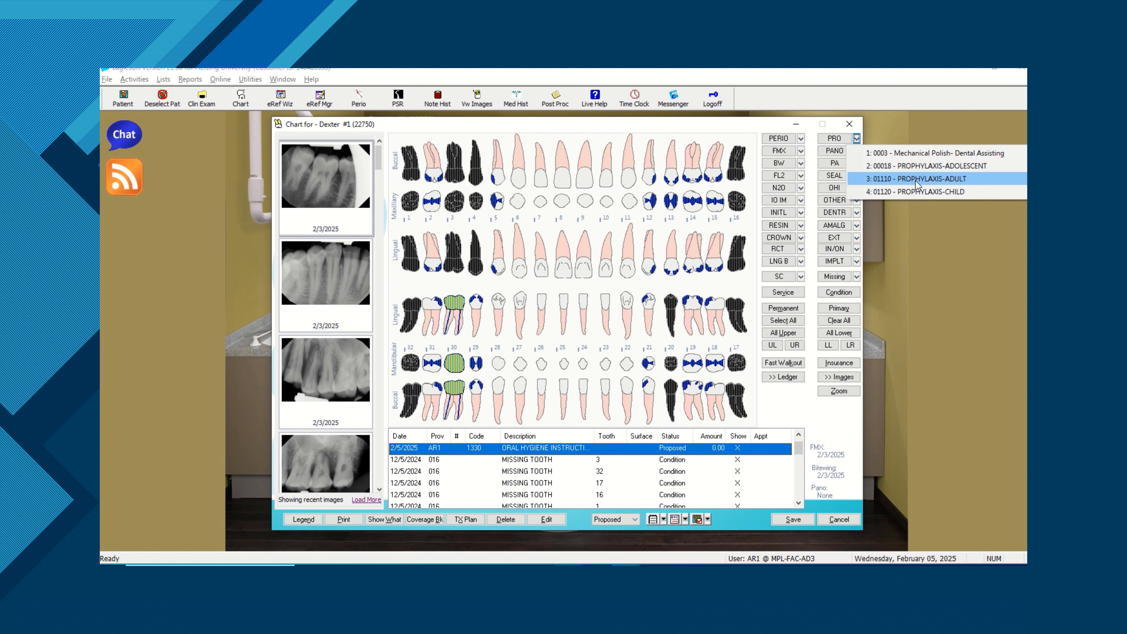
click(970, 180)
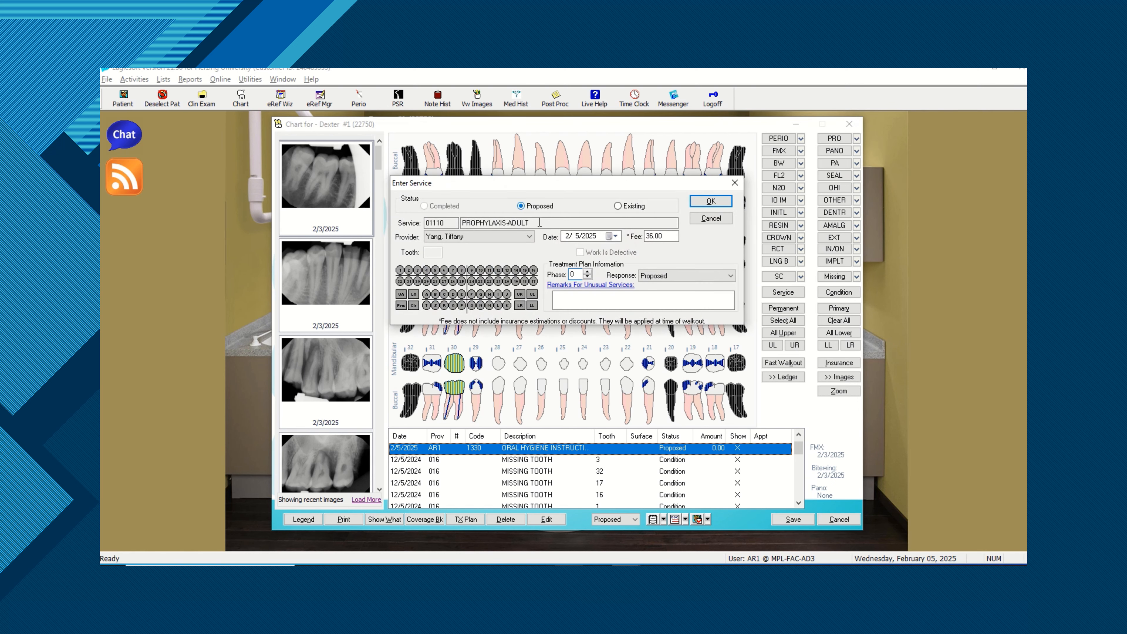
click(529, 236)
scroll(501, 311, up, 10)
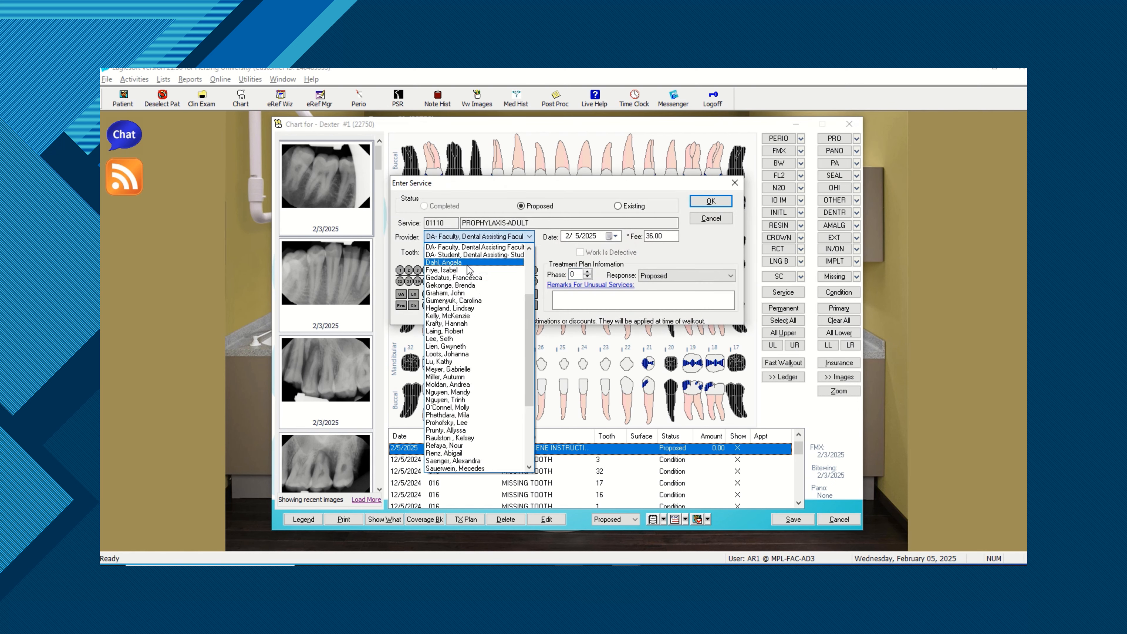
click(505, 263)
click(719, 201)
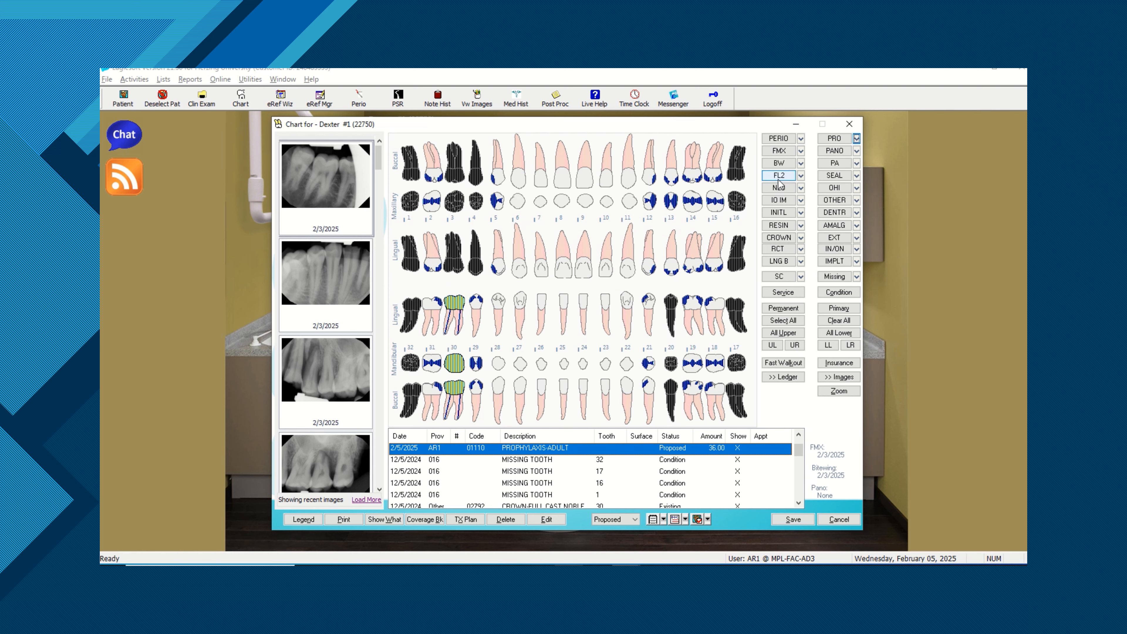
Step: Chart service 1206 Topical Fluoride Varnish as proposed, assigned to provider AR1
click(801, 177)
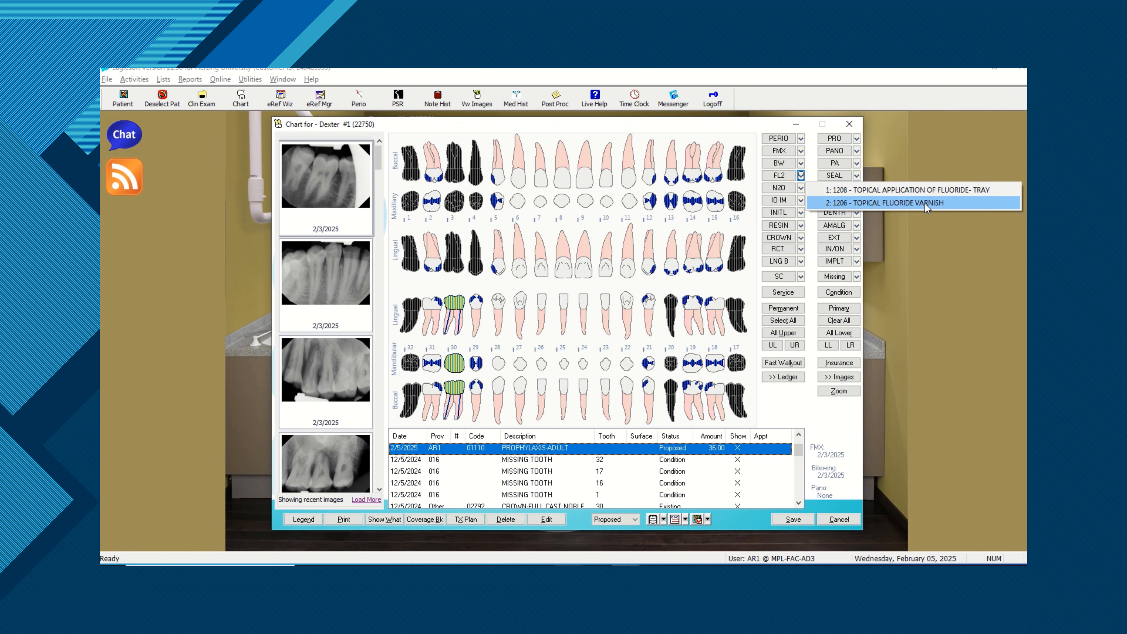
click(925, 203)
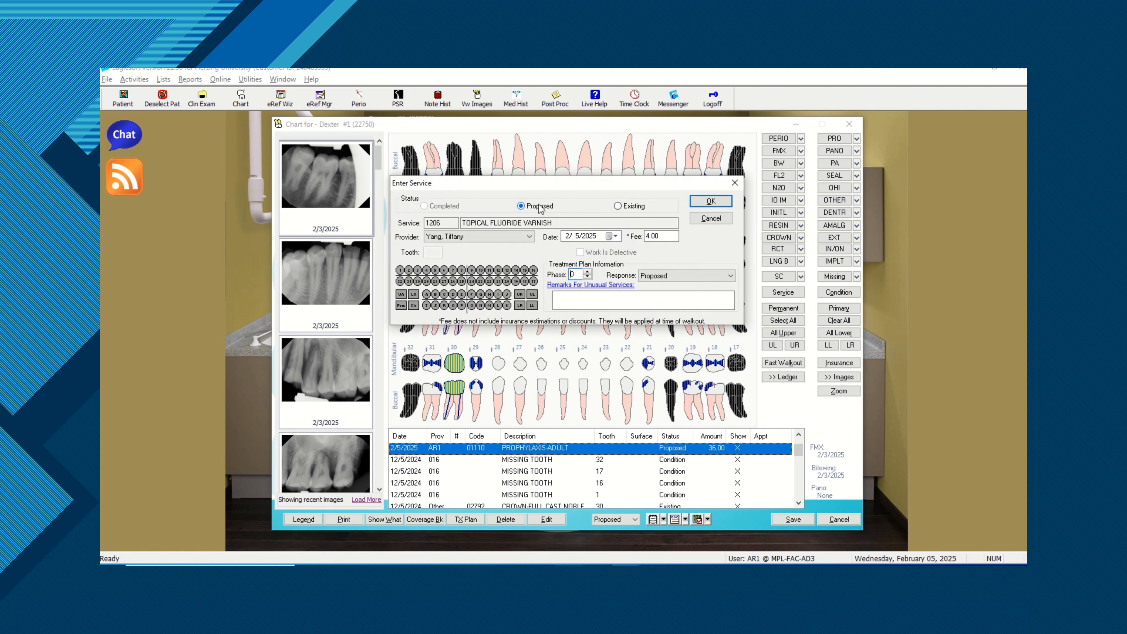
click(474, 239)
key(d)
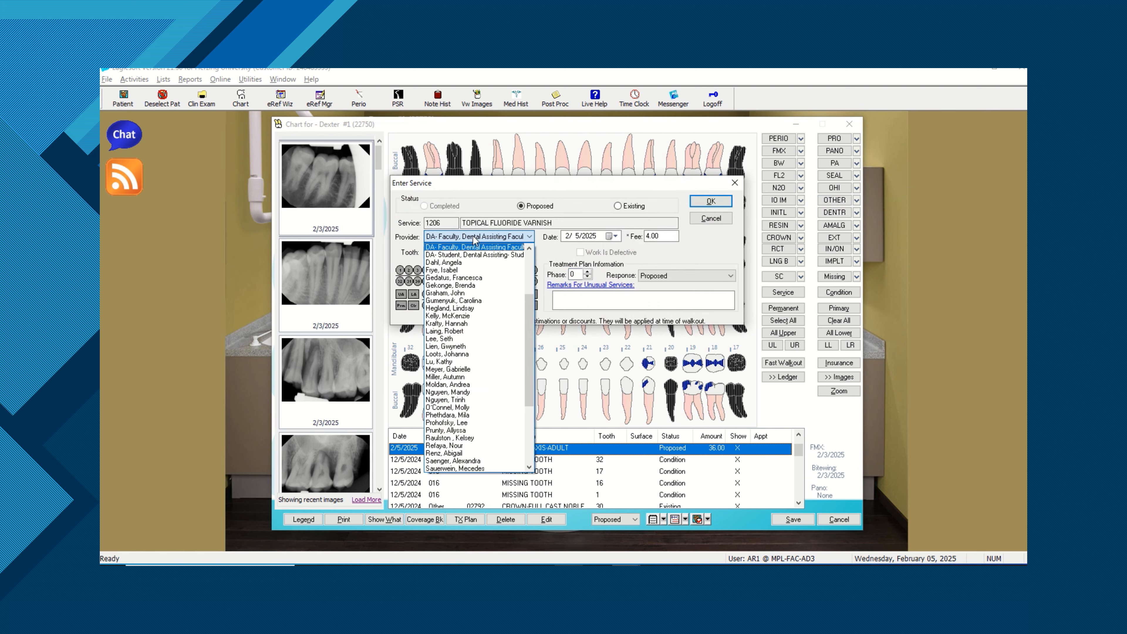
click(460, 264)
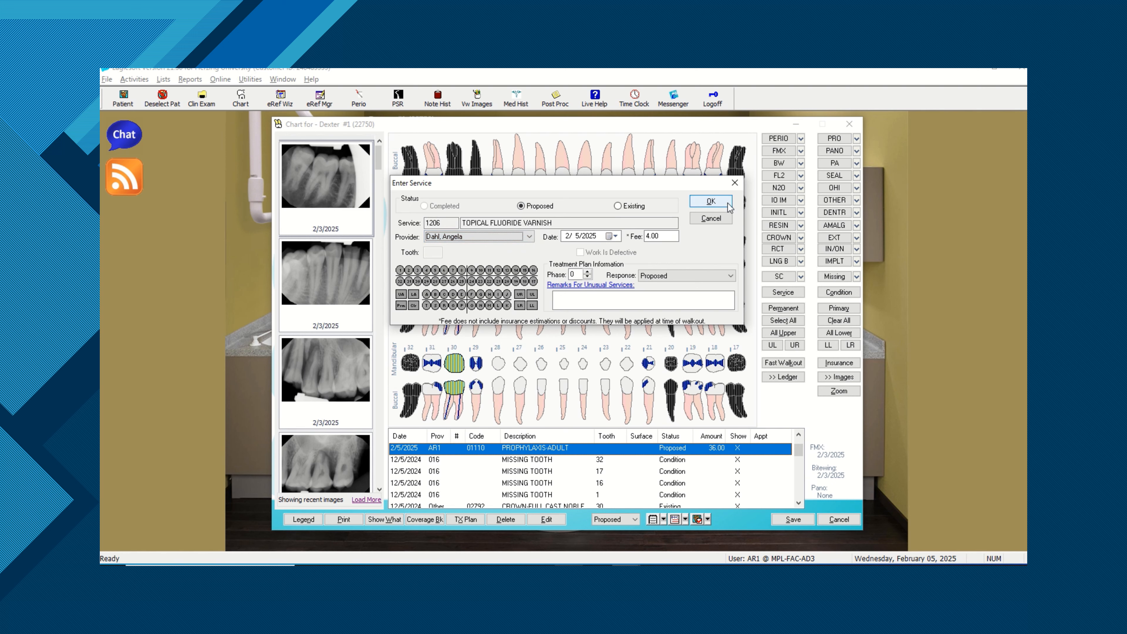
click(710, 202)
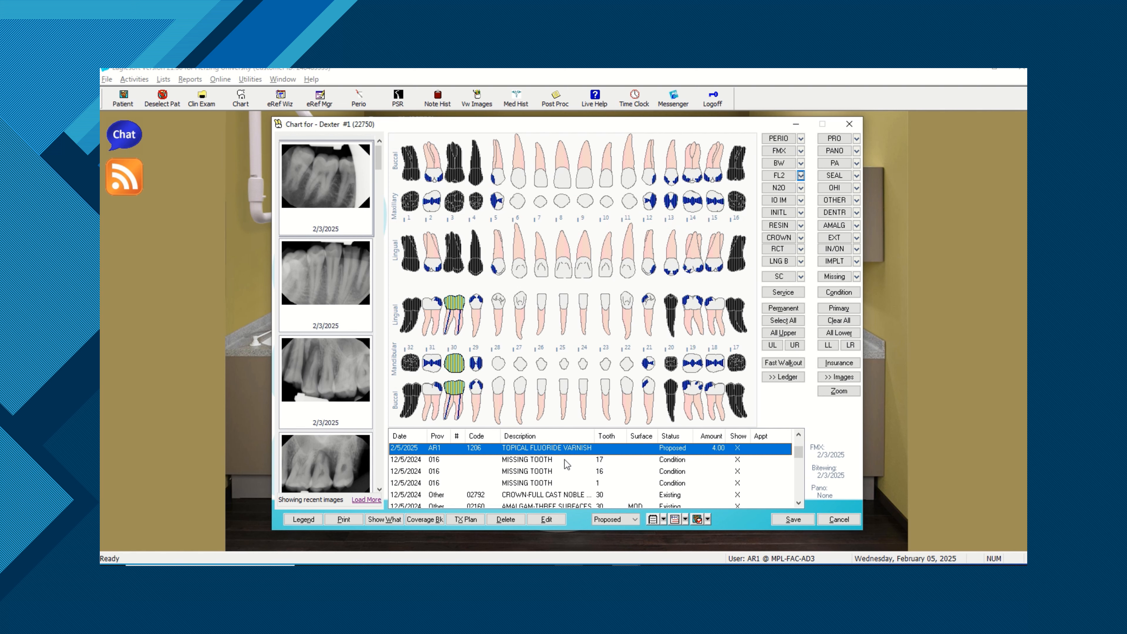
Step: Open the patient's treatment plans from the chart and create a new plan with the description 2/5/2025
scroll(660, 489, down, 3)
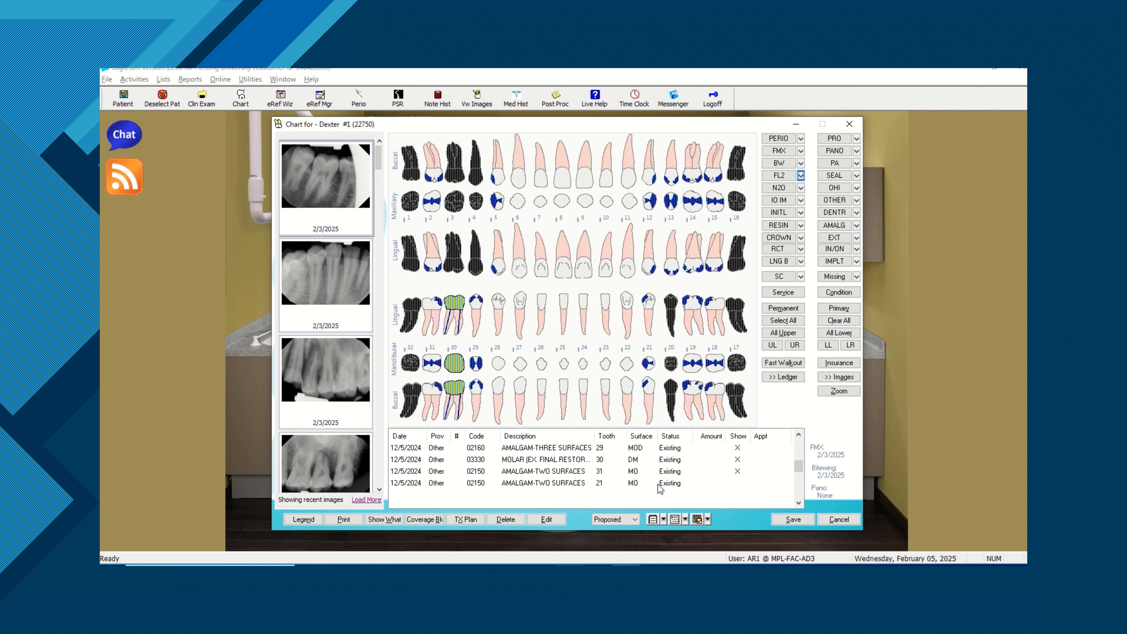
scroll(660, 488, down, 4)
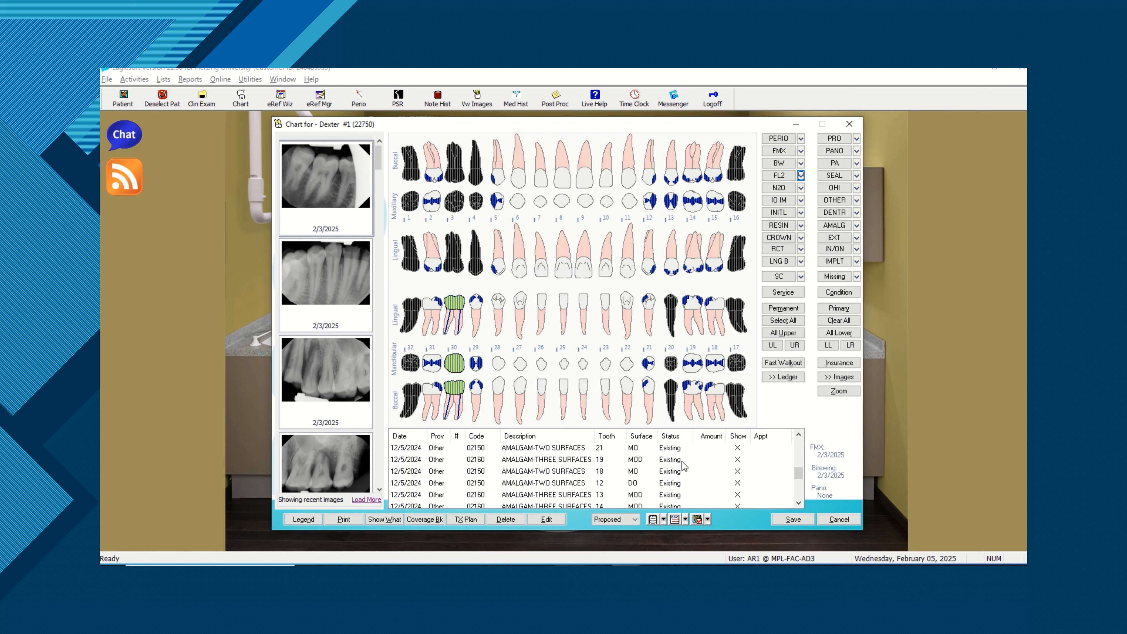
scroll(683, 467, down, 3)
scroll(669, 439, up, 3)
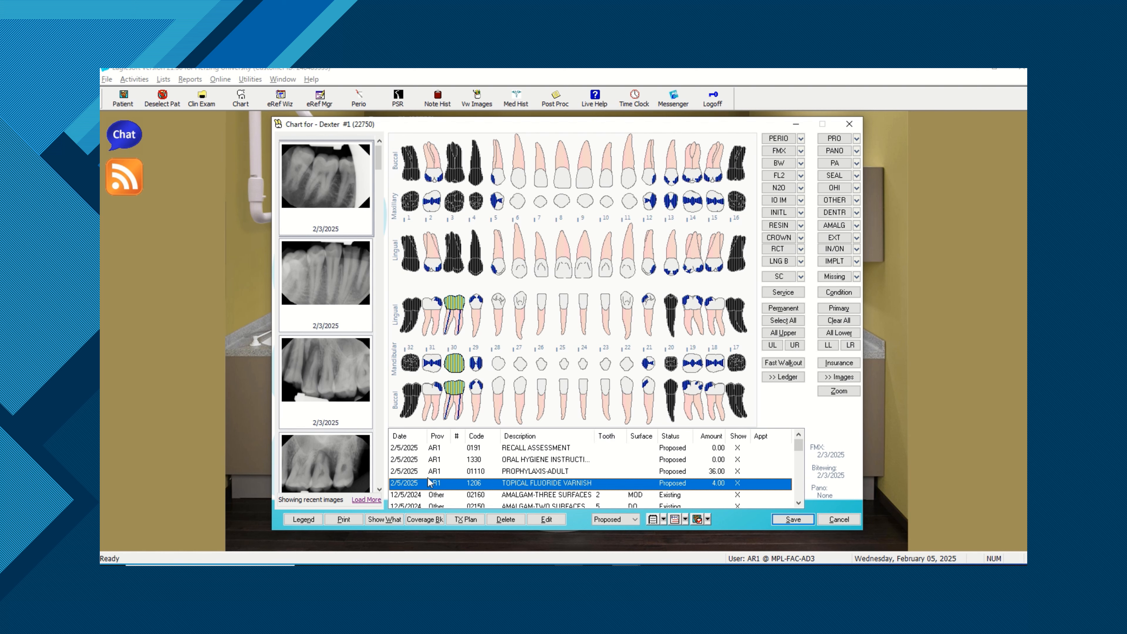
click(465, 519)
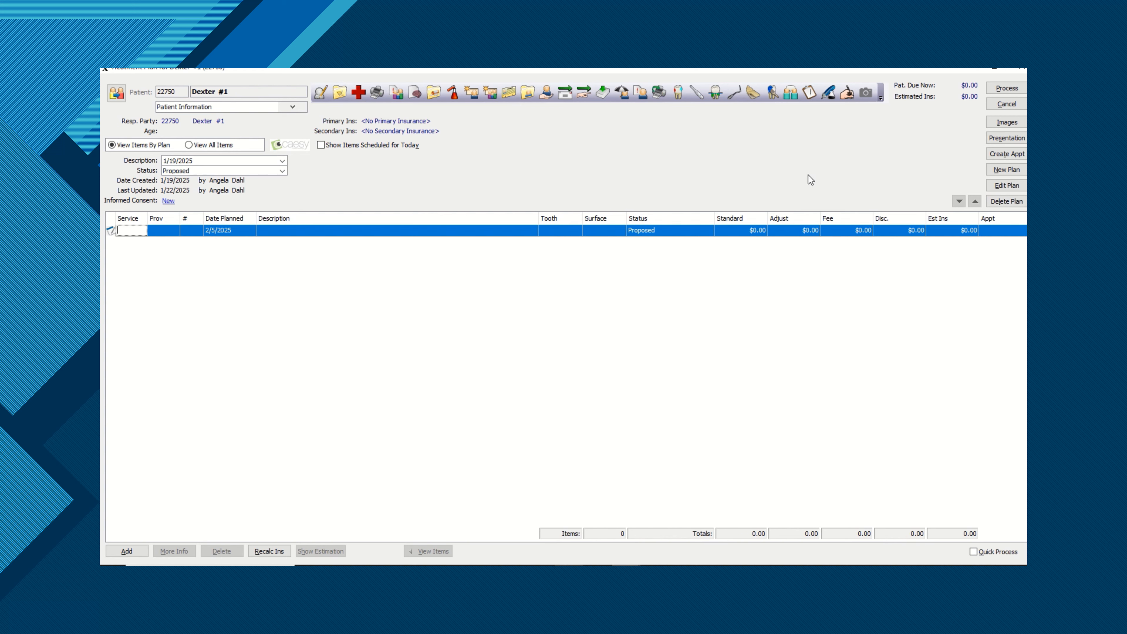
click(1007, 170)
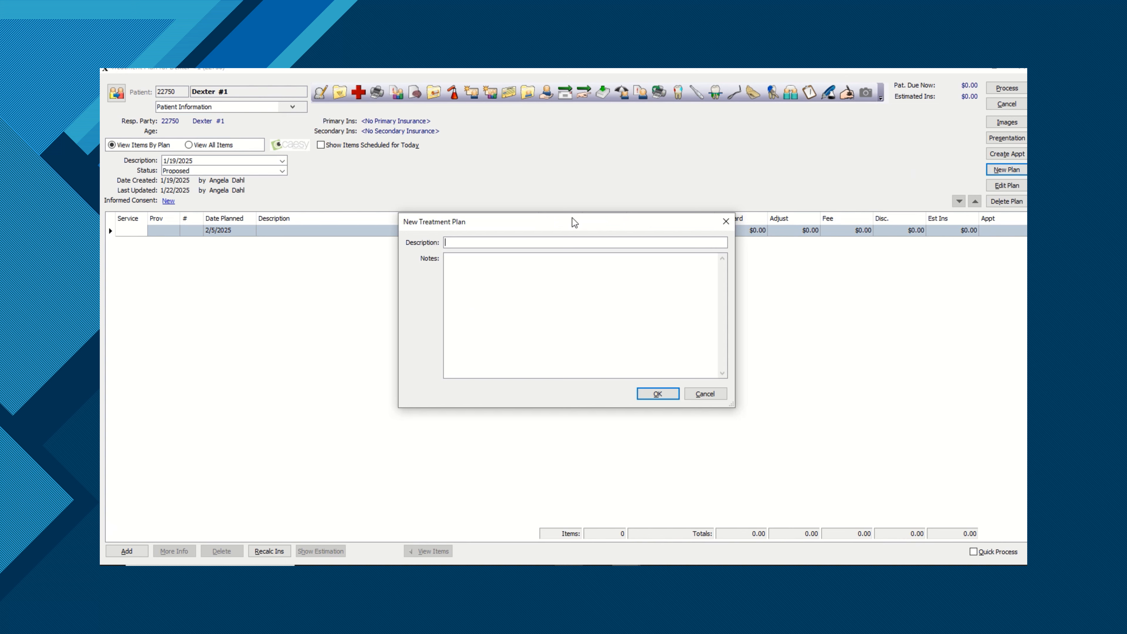
text(2/5/2025)
click(658, 394)
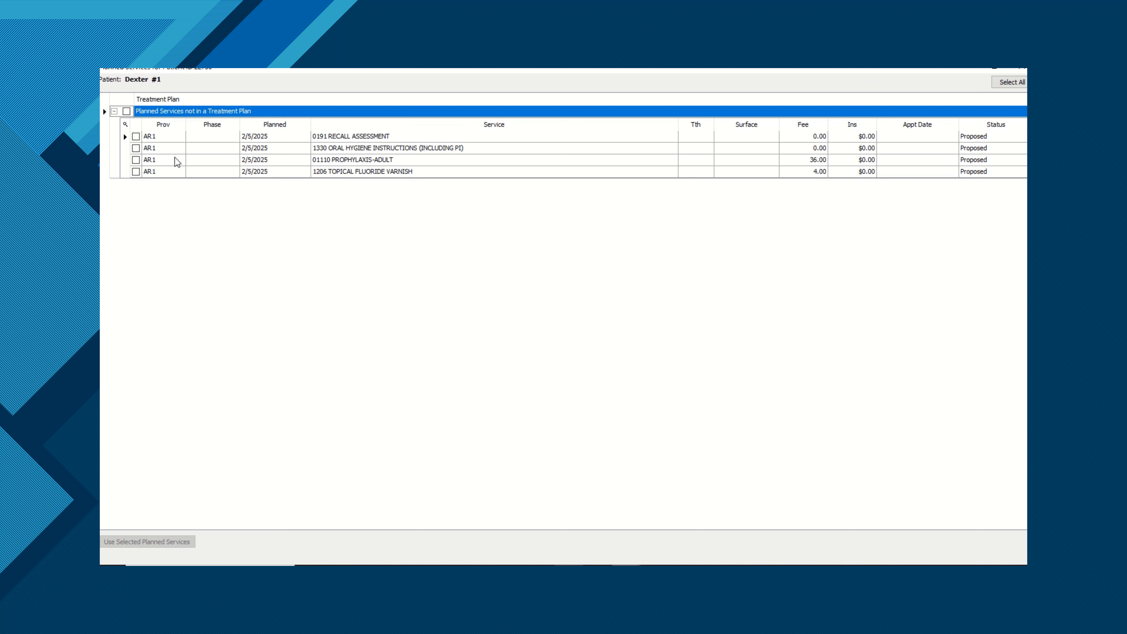
click(135, 136)
click(136, 148)
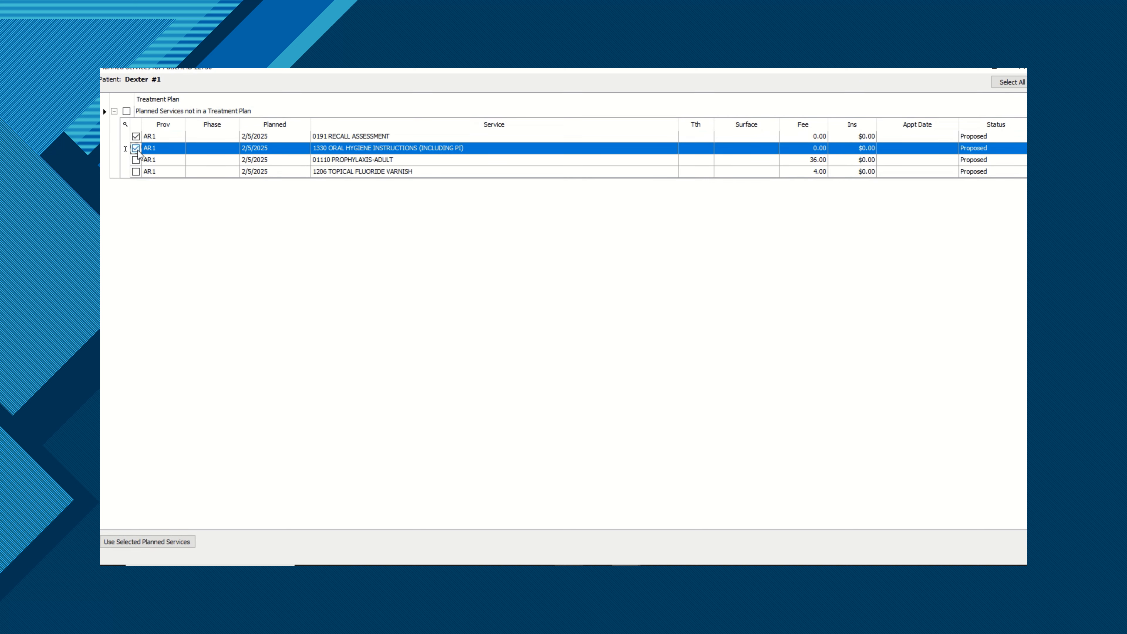
click(136, 160)
click(136, 171)
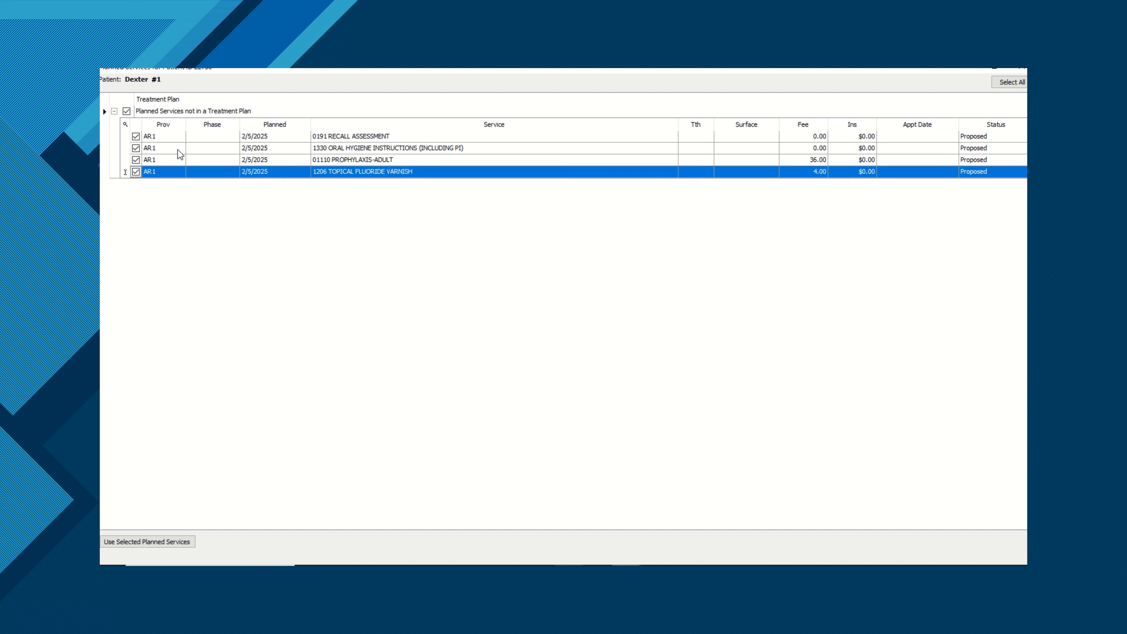
click(136, 136)
click(136, 148)
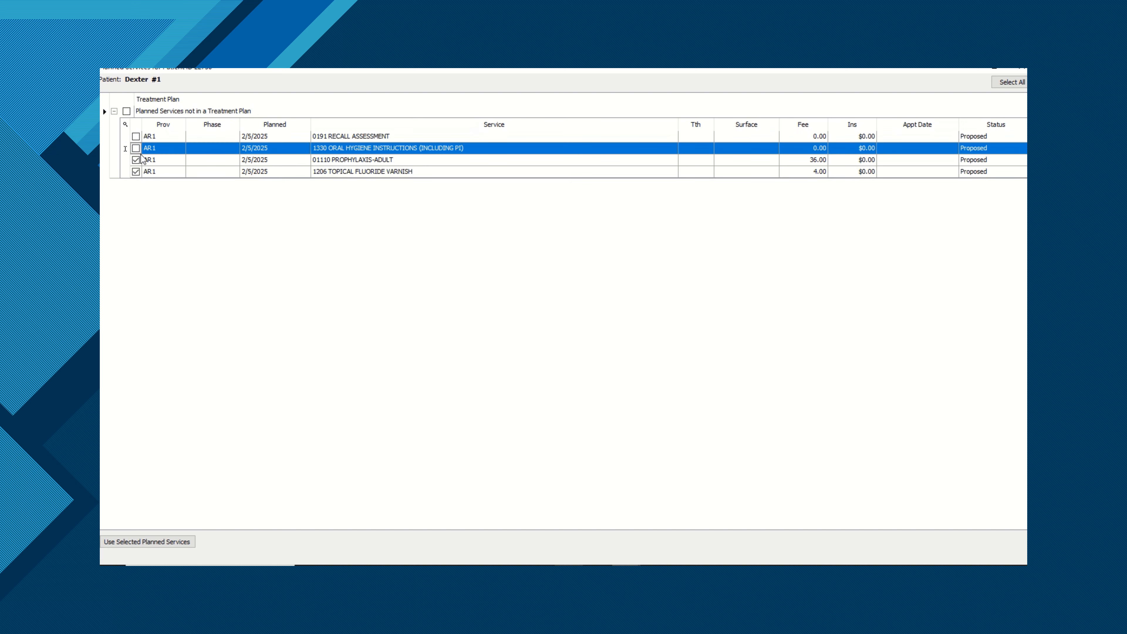
click(136, 160)
click(136, 171)
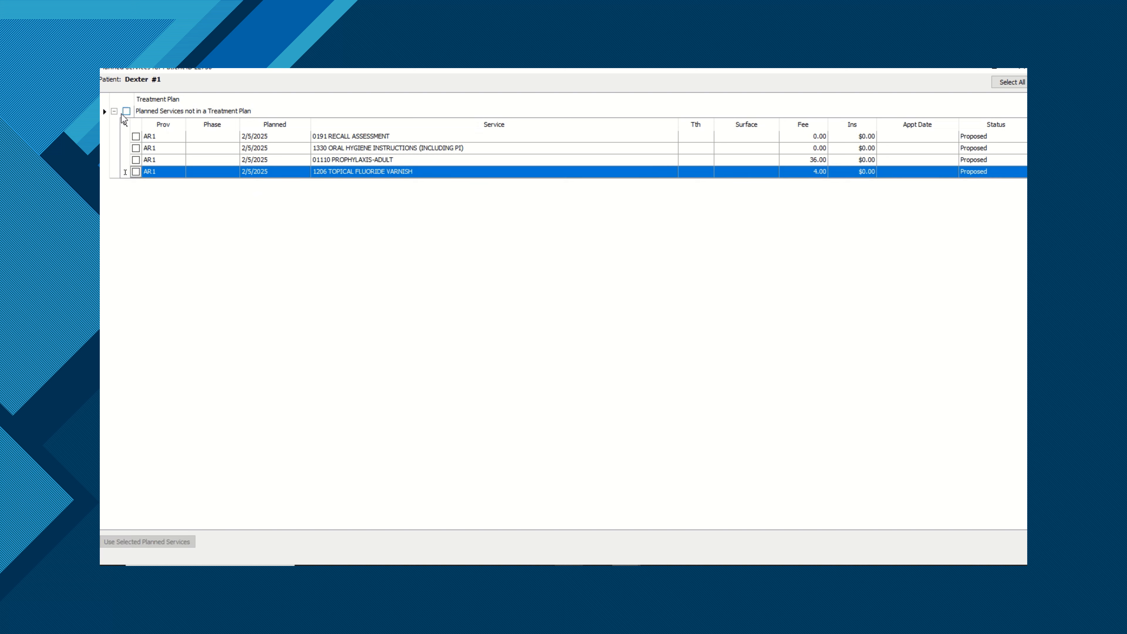
Step: Add all planned services not in a treatment plan to the 2/5/2025 plan and open its presentation, saving all modified plans
click(126, 112)
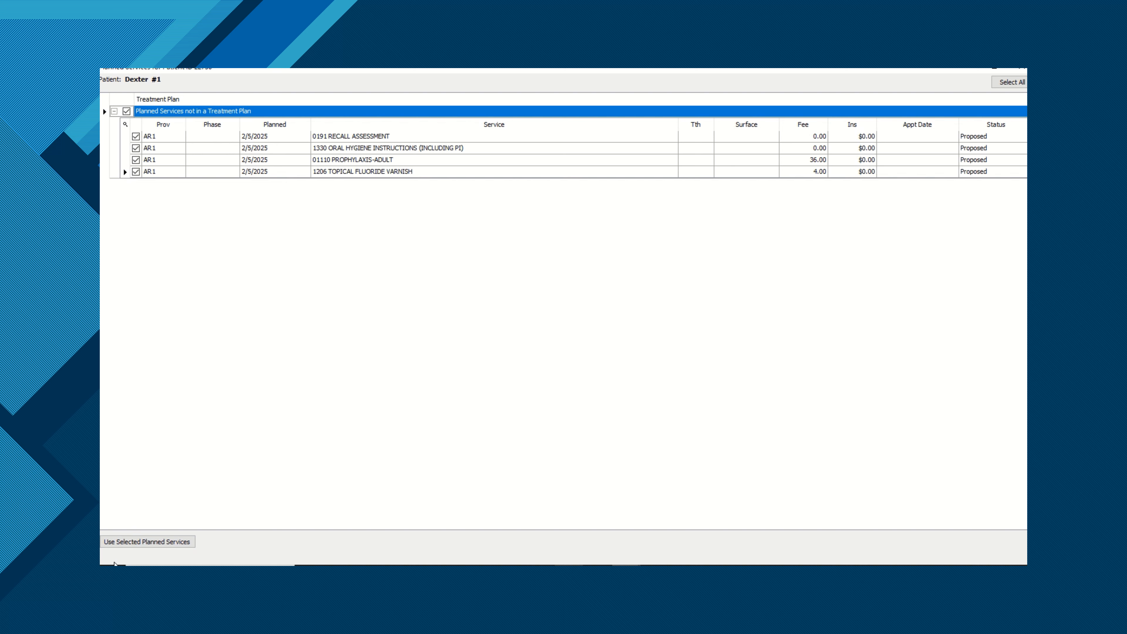
click(186, 549)
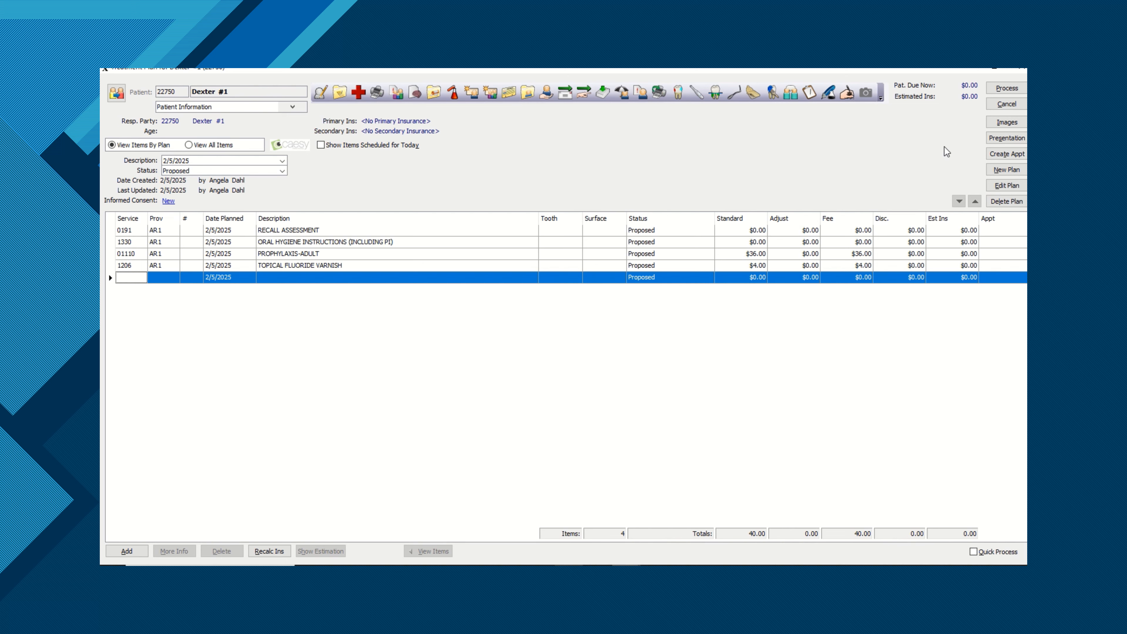
click(1005, 141)
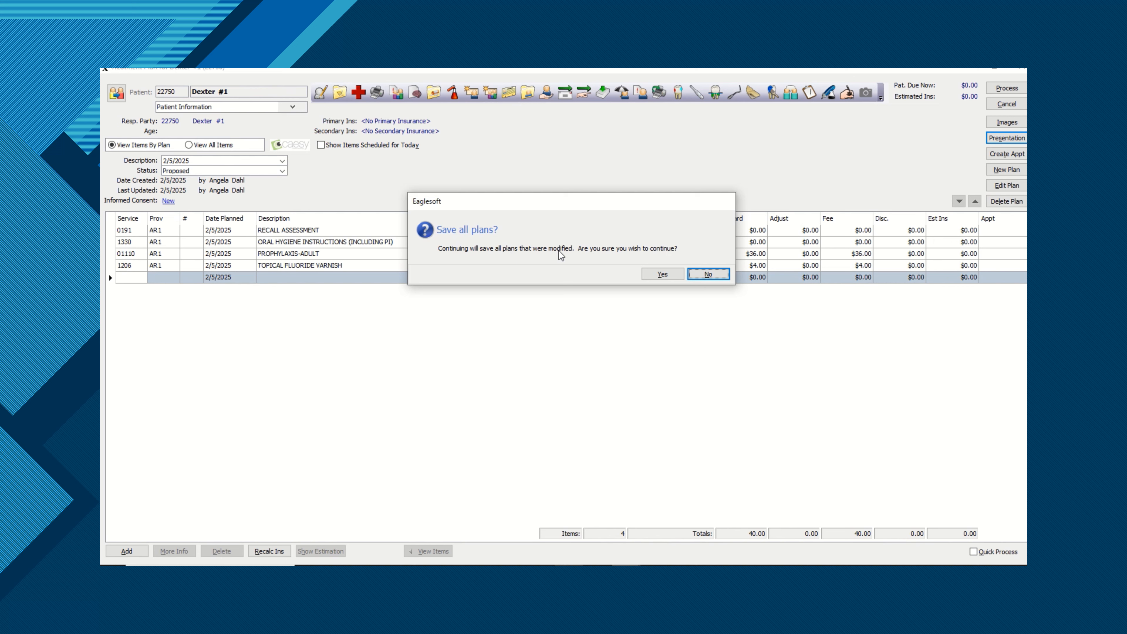
click(663, 275)
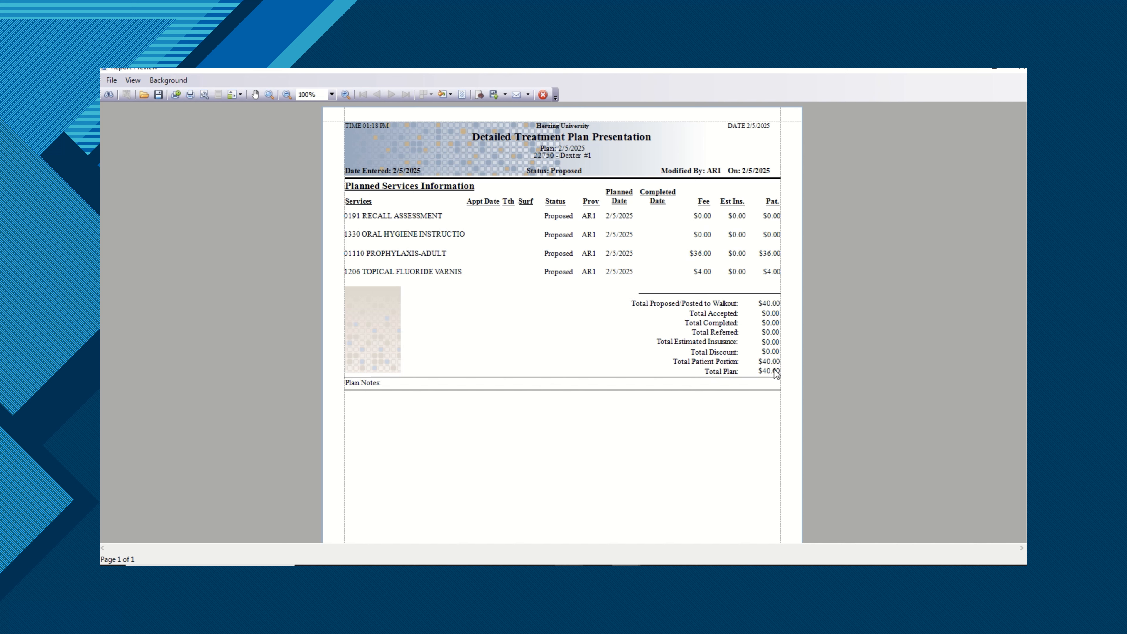
Step: Close the treatment plan presentation and start a new informed consent for the 2/5/2025 plan, saving all modified plans
click(1021, 74)
click(746, 337)
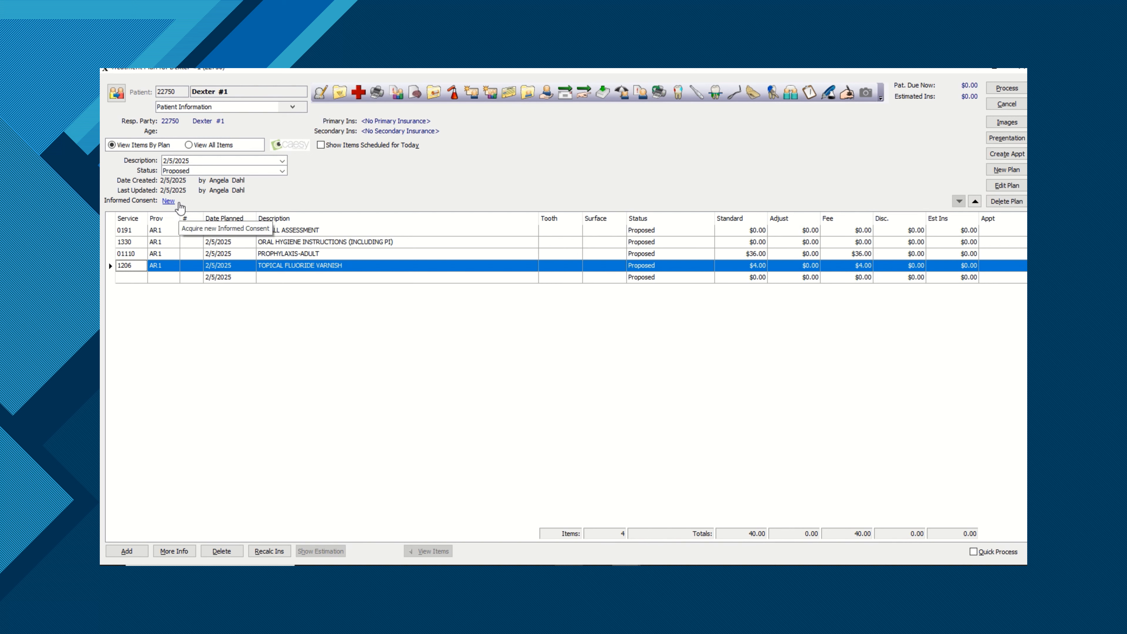
click(171, 204)
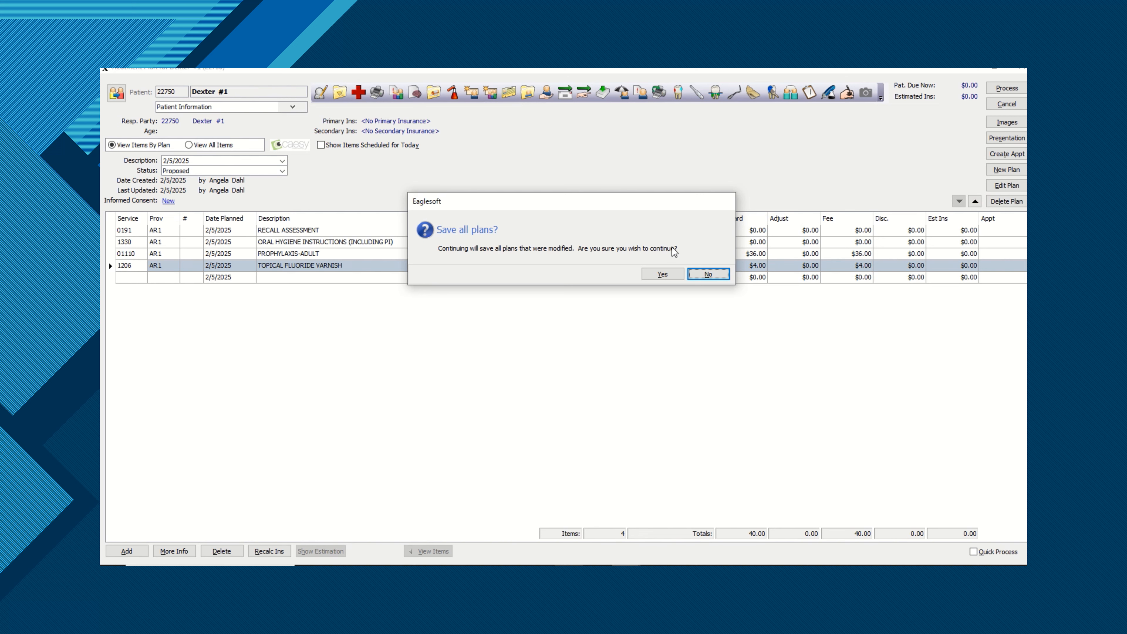
click(662, 275)
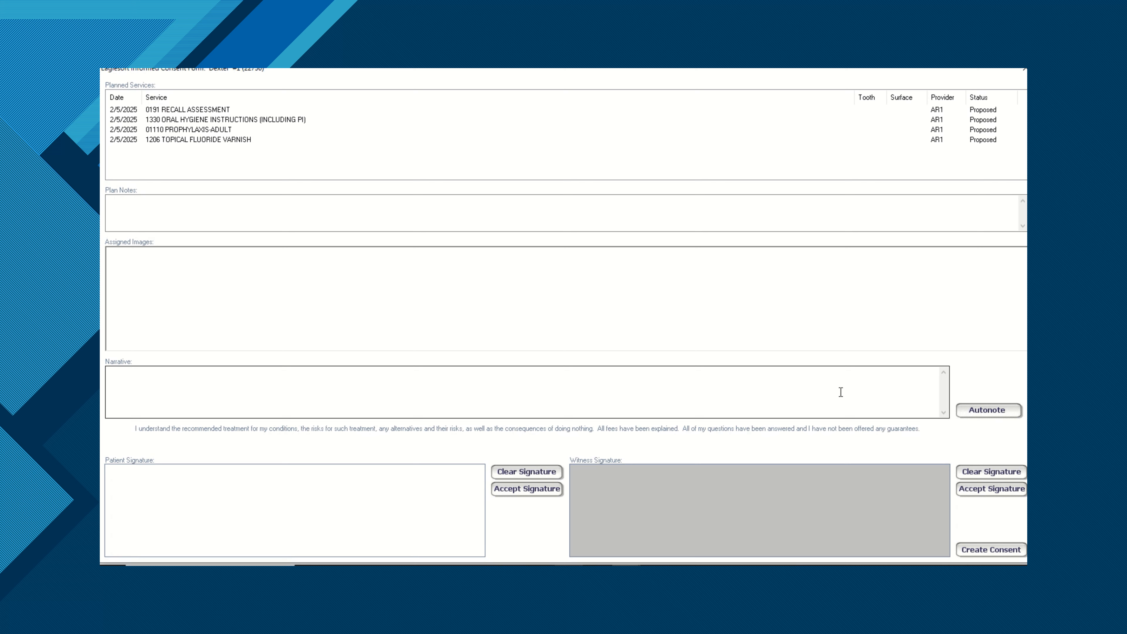
Step: Fill the consent form's narrative with the Informed Consent Narrative autonote
click(988, 411)
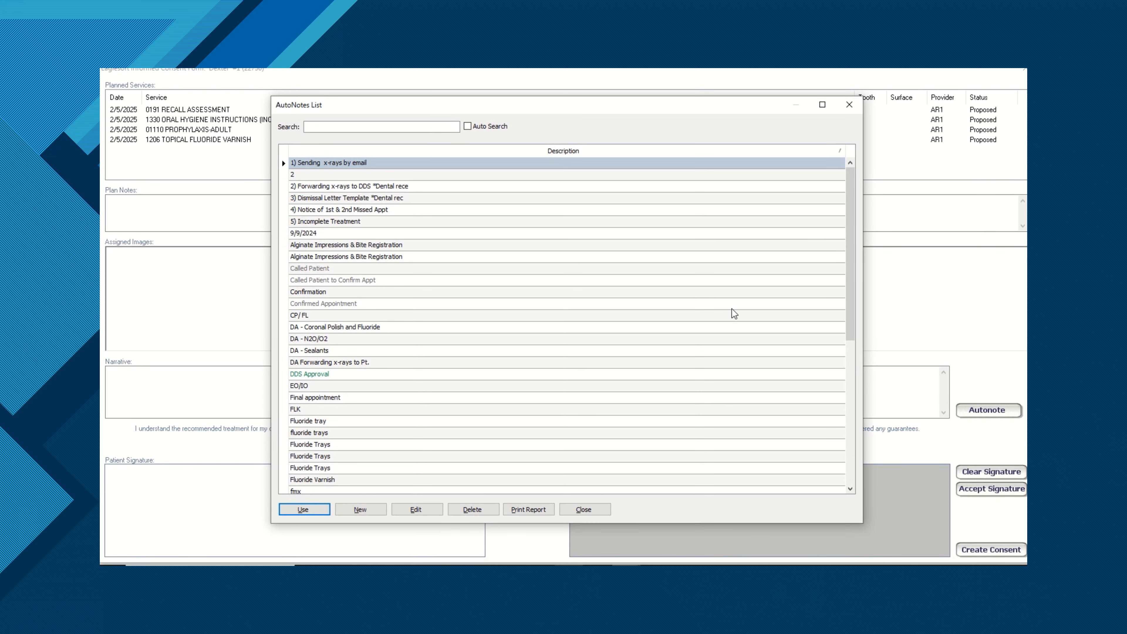
drag(848, 267, 845, 353)
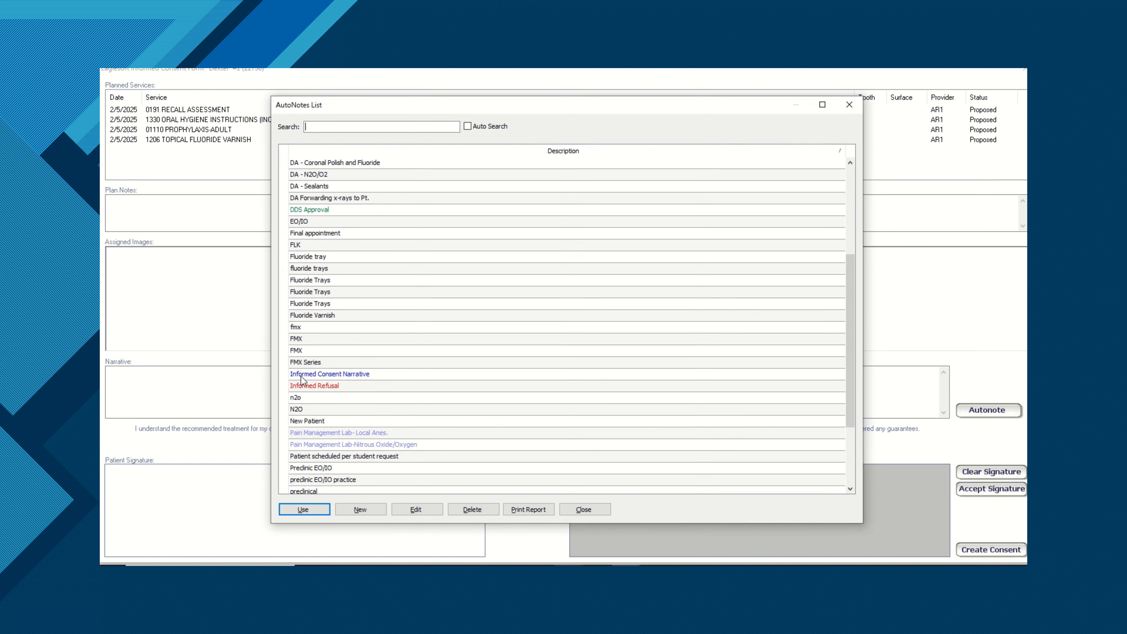
click(363, 377)
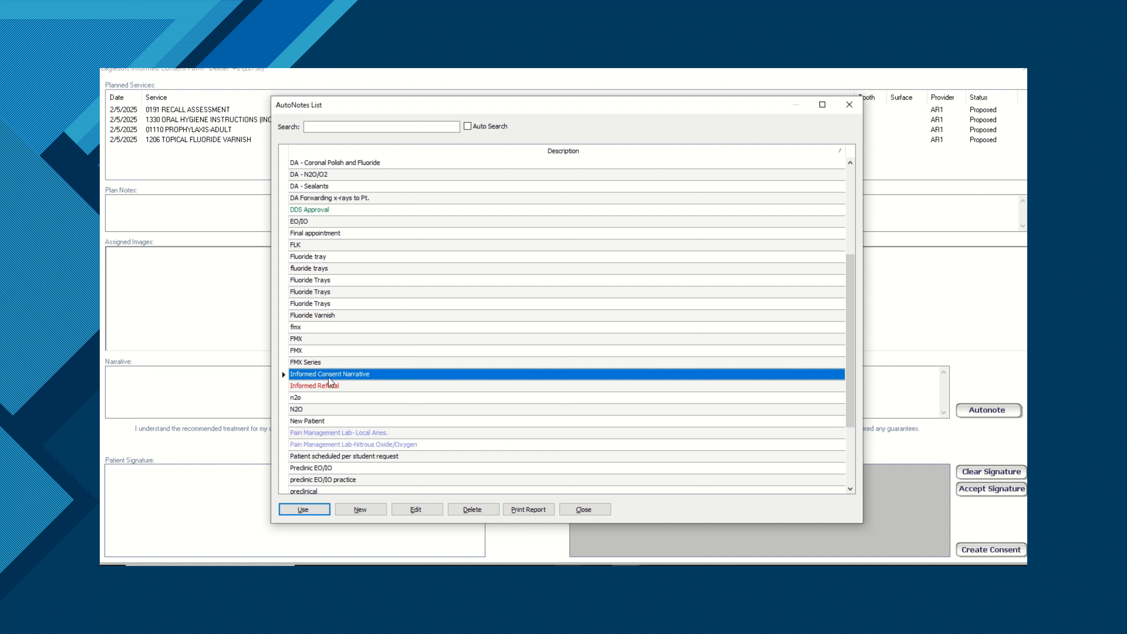
click(303, 510)
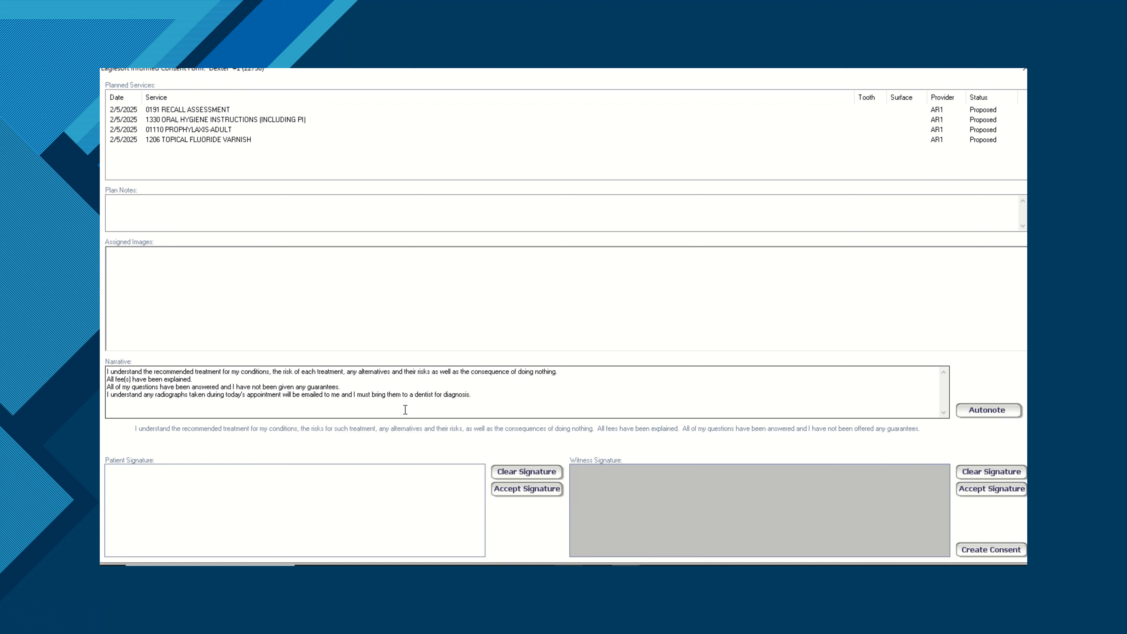
Step: Draw and accept the patient signature and the witness signature on the informed consent form
drag(266, 510, 385, 503)
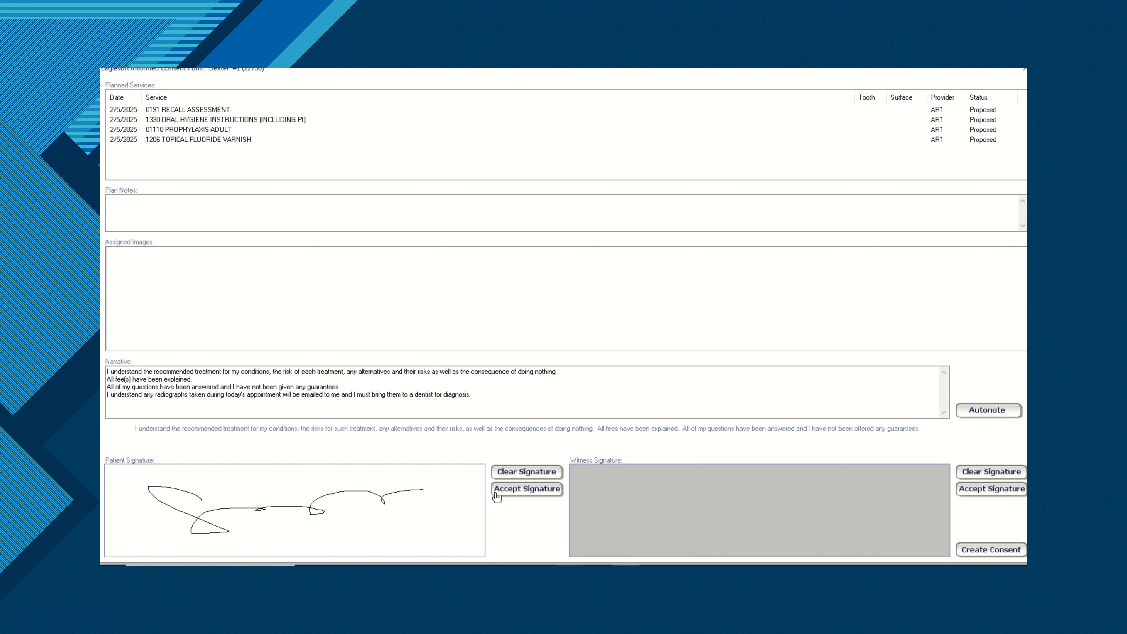
click(534, 489)
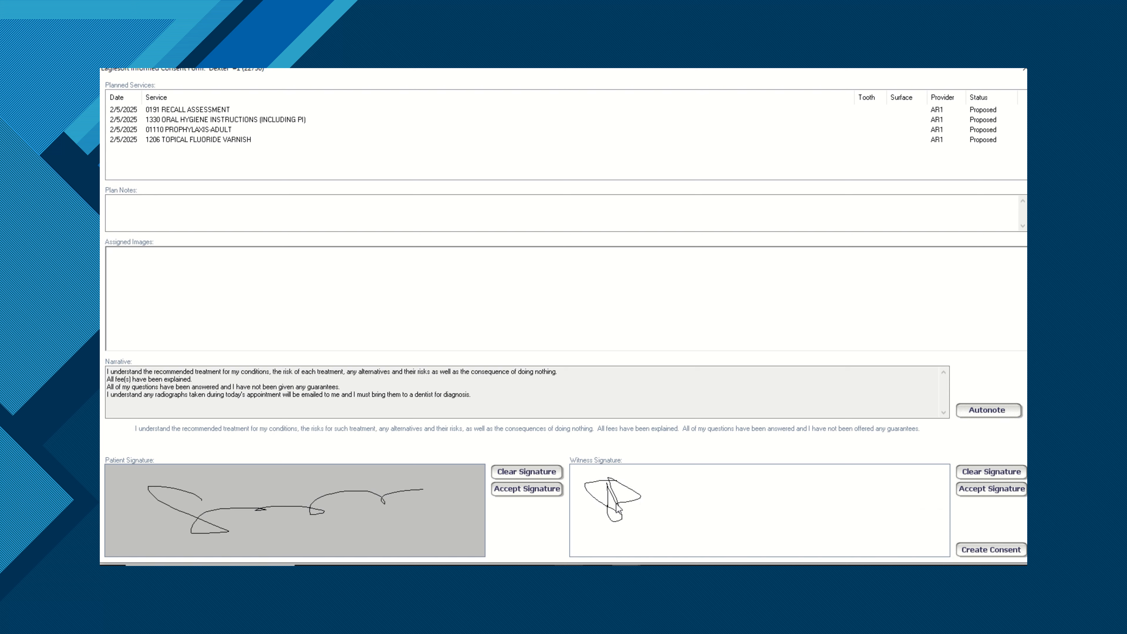
drag(617, 502, 660, 496)
mouse_move(750, 499)
mouse_down()
mouse_move(790, 493)
mouse_move(808, 508)
mouse_up()
click(969, 493)
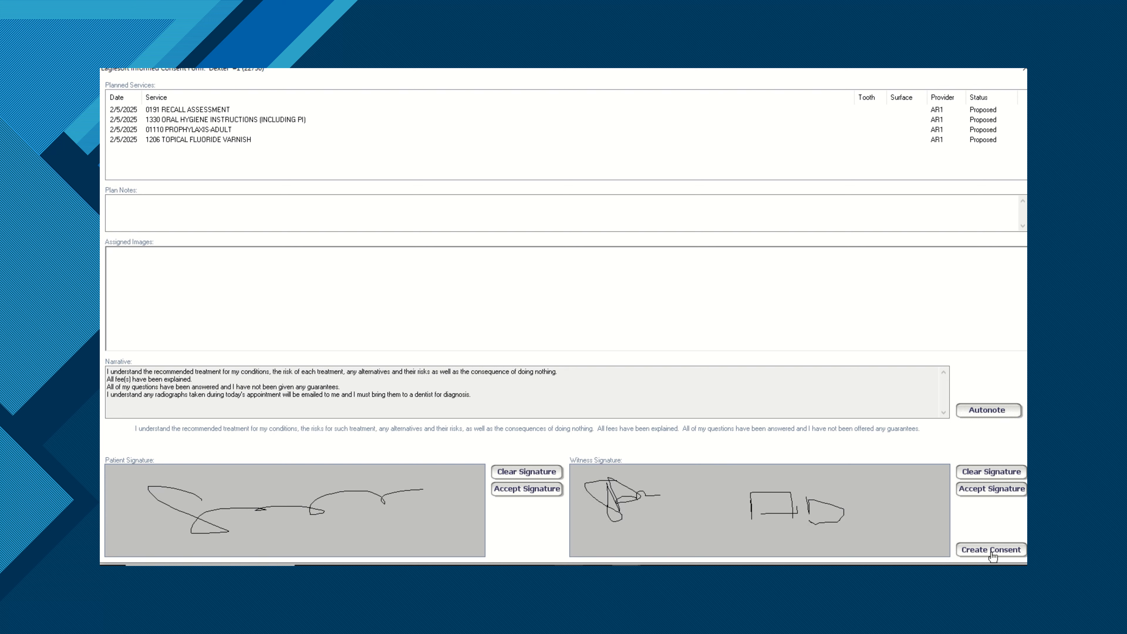
Step: Create the signed consent, review the Patient Informed Consent Agreement through its signatures, and close the preview
click(1003, 554)
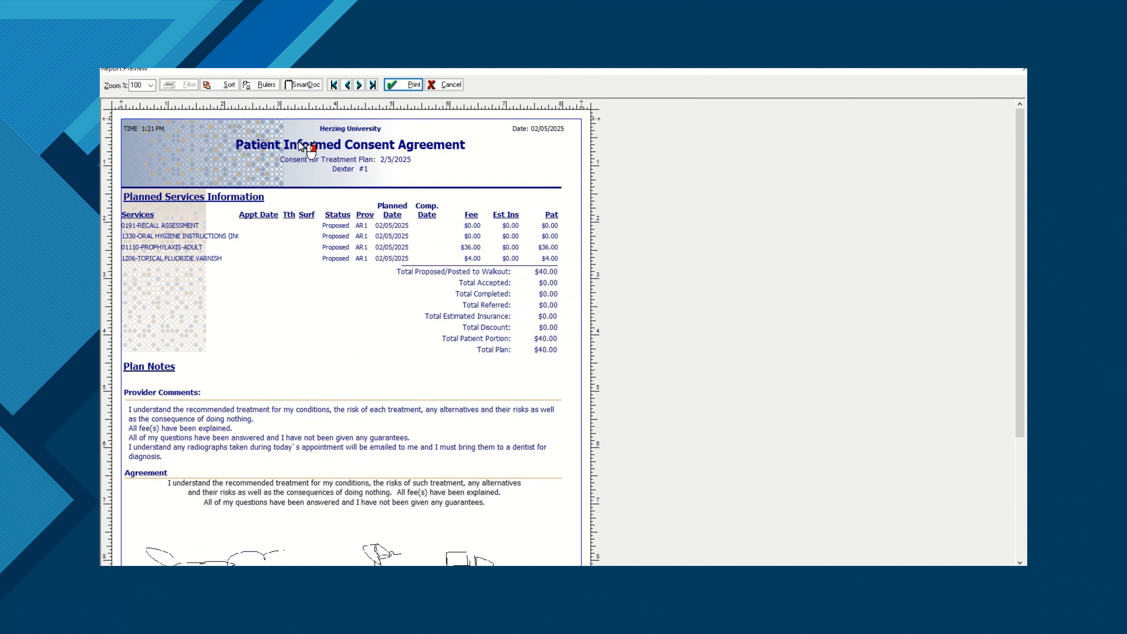
scroll(350, 391, down, 3)
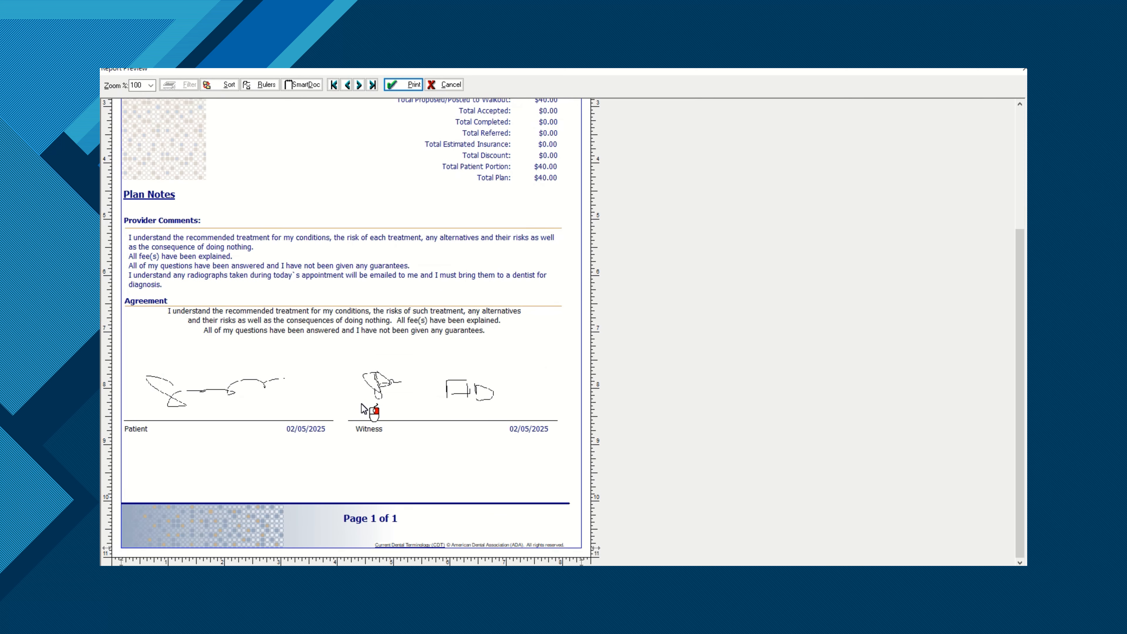
scroll(361, 403, up, 3)
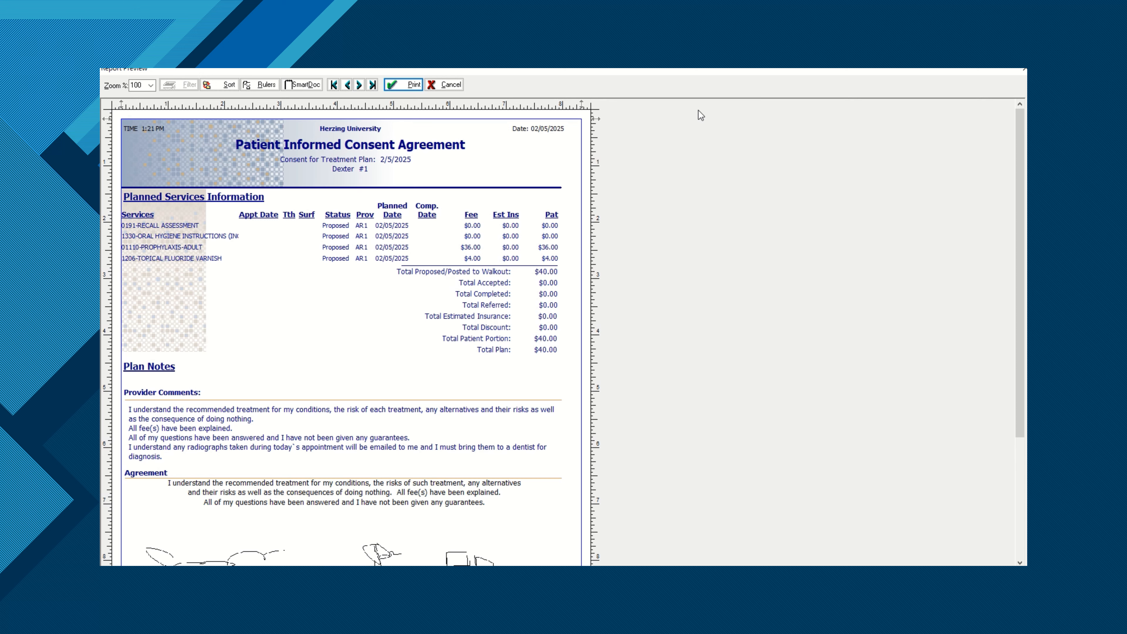
click(1023, 71)
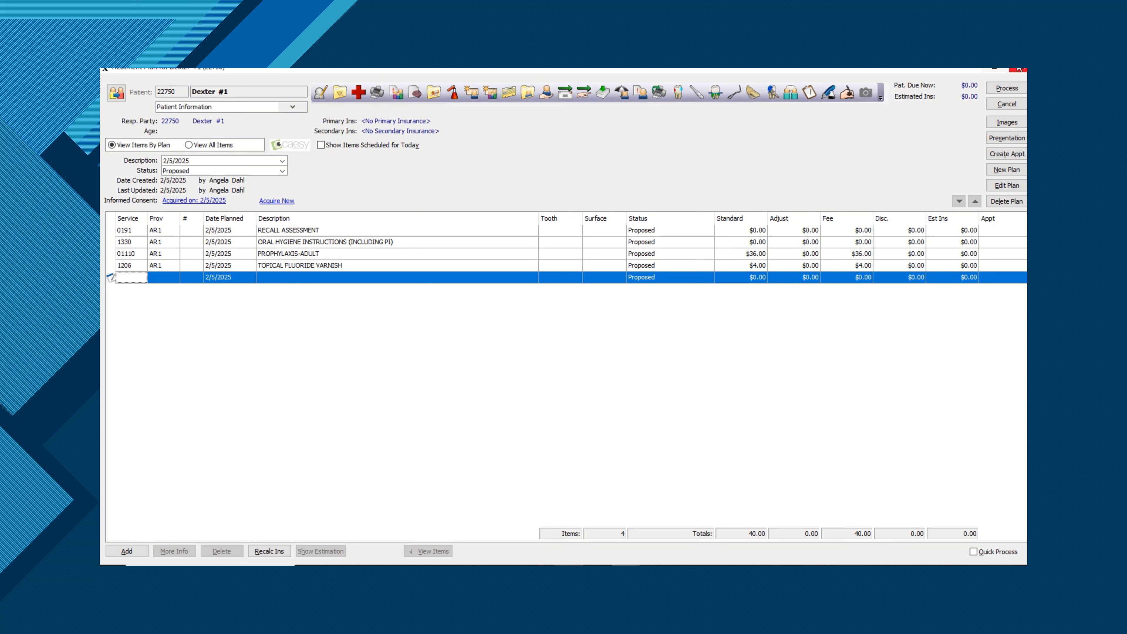
Step: Exit the treatment plan, confirming that new information is cleared, and open the patient's SmartDoc from the chart
click(1019, 69)
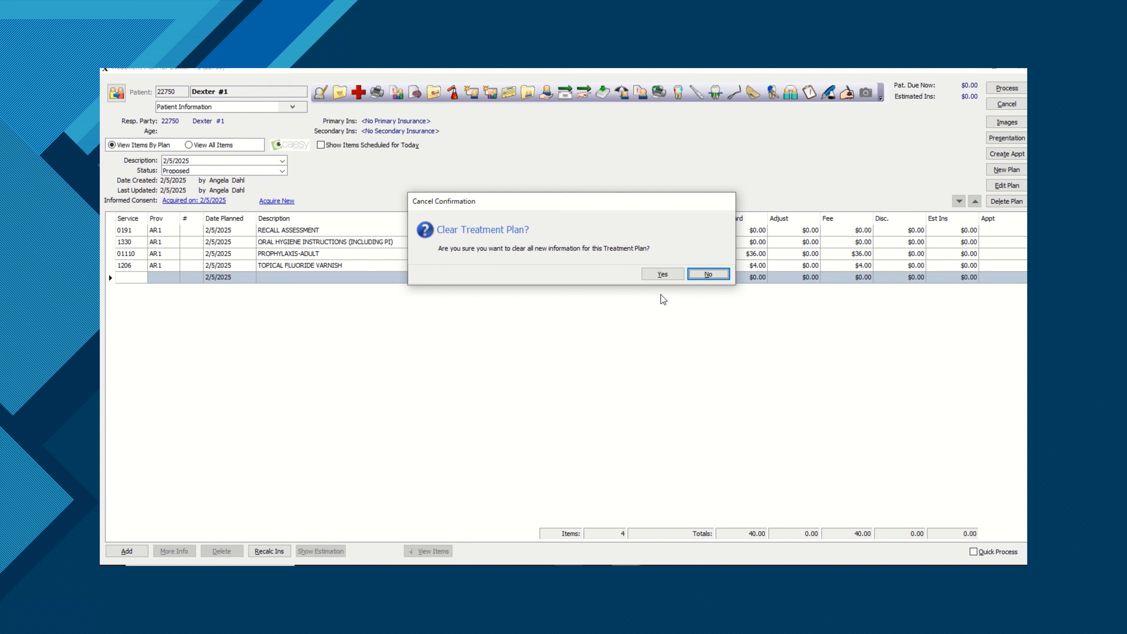
click(663, 279)
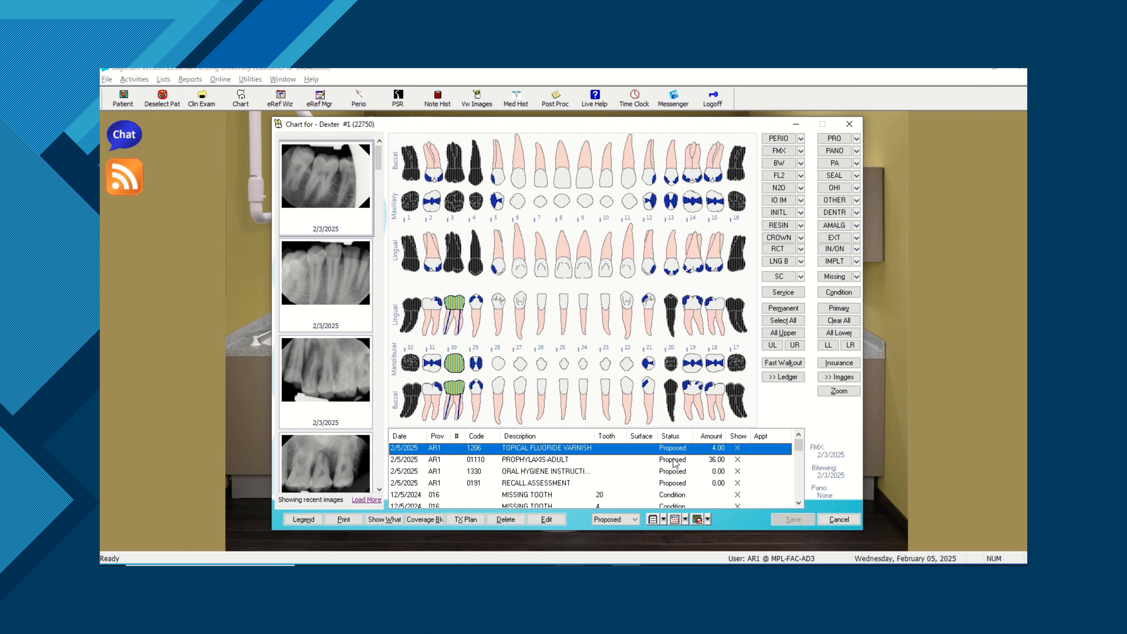
click(675, 520)
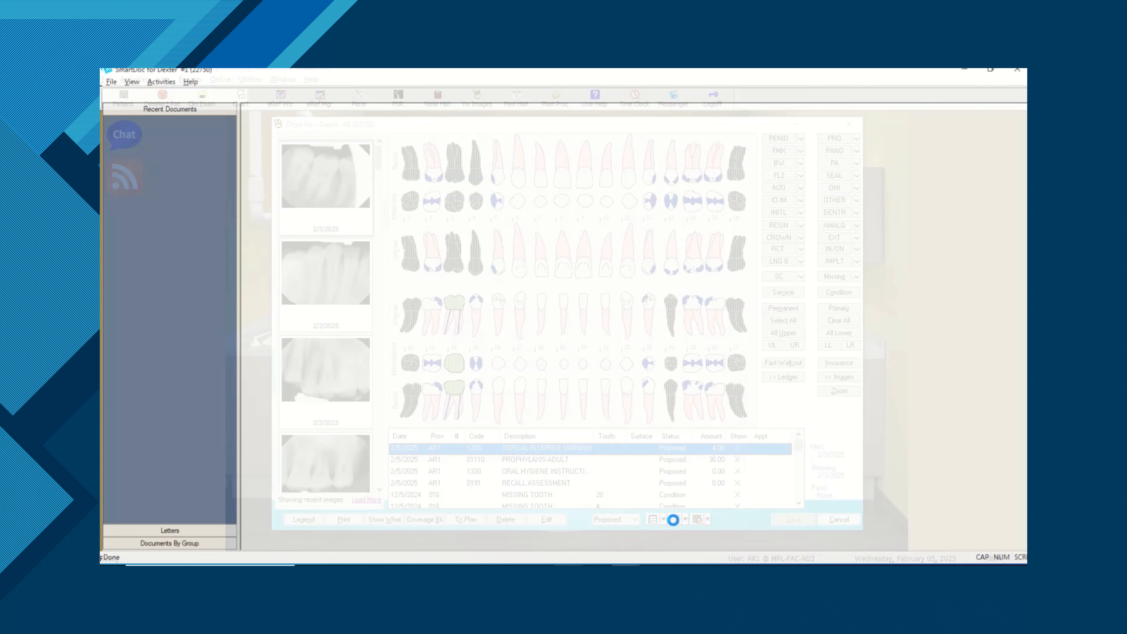